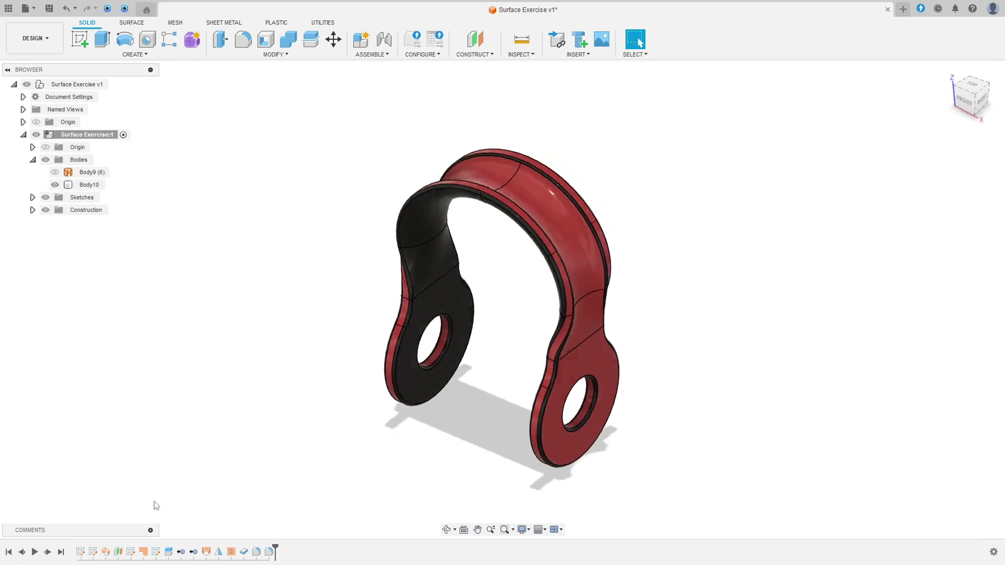
Add a new internal component and name it 'Surface Exercise'.
click(35, 553)
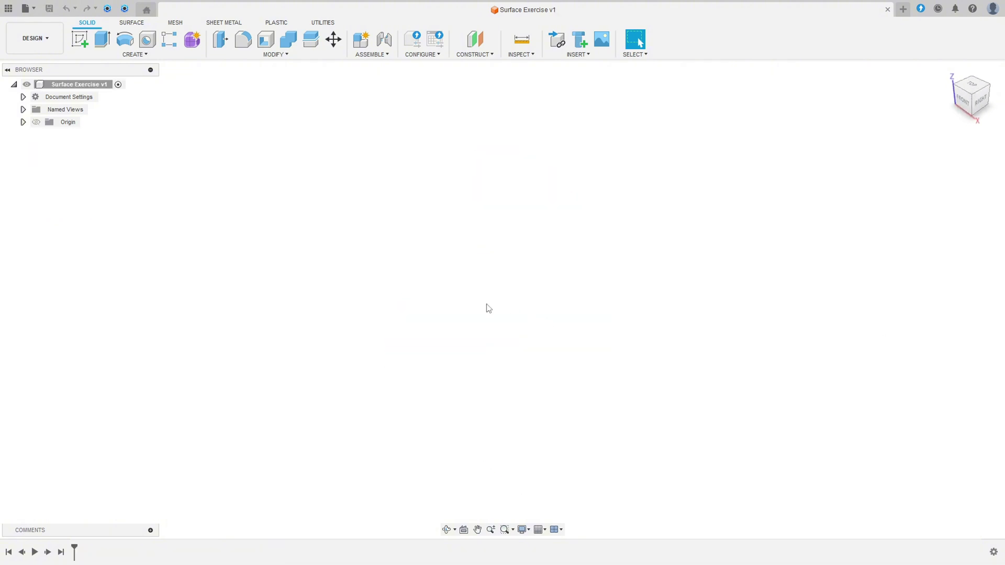
click(373, 54)
click(390, 65)
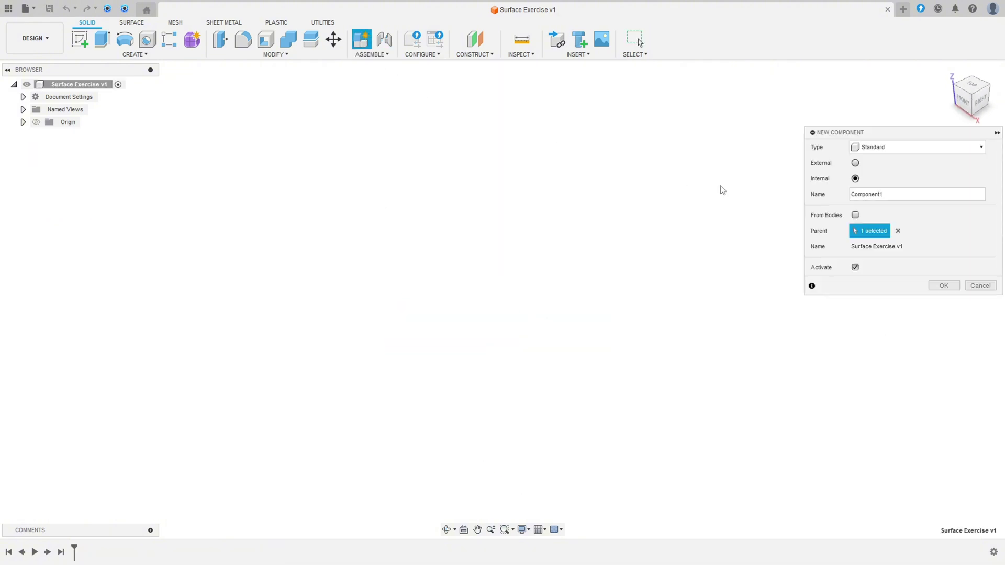
double_click(894, 195)
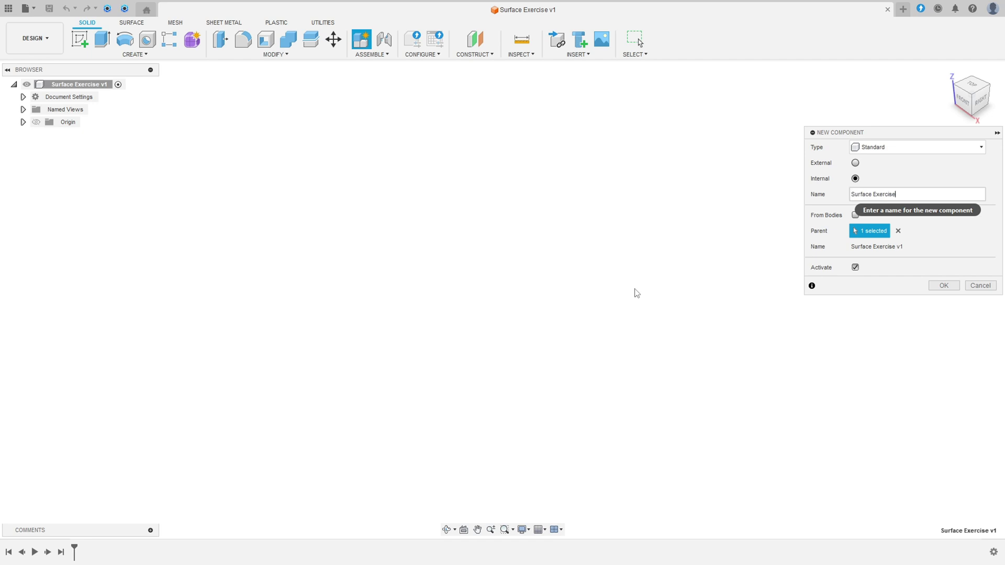
click(944, 285)
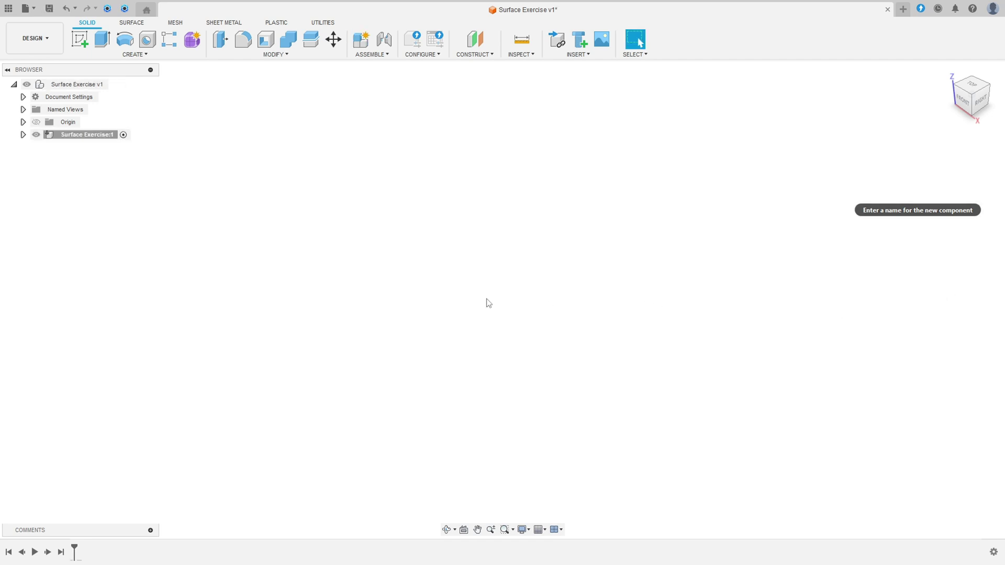
On the front plane, draw a radius-30 centre-point arc at the origin from the X axis to 90°.
click(80, 39)
click(522, 285)
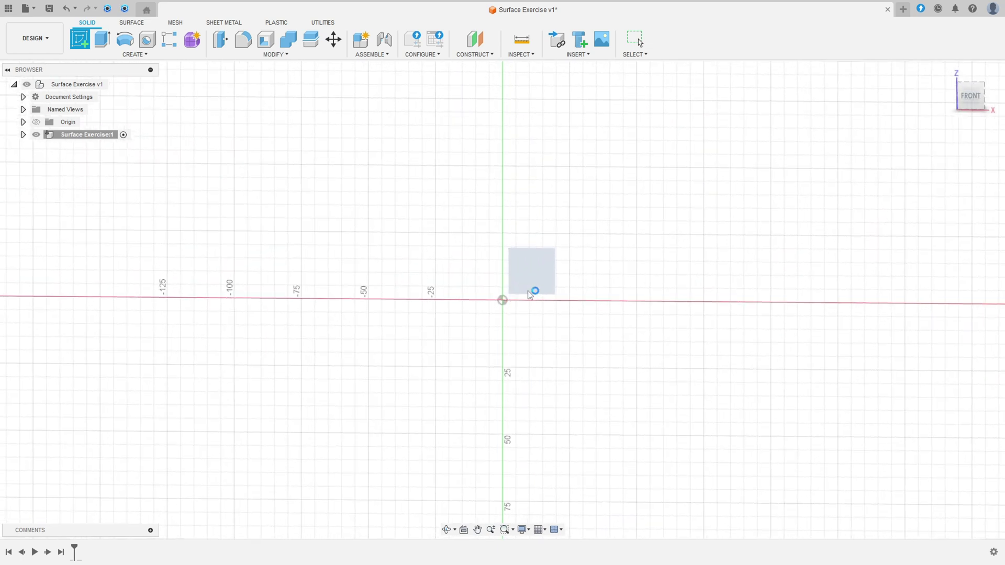
click(166, 55)
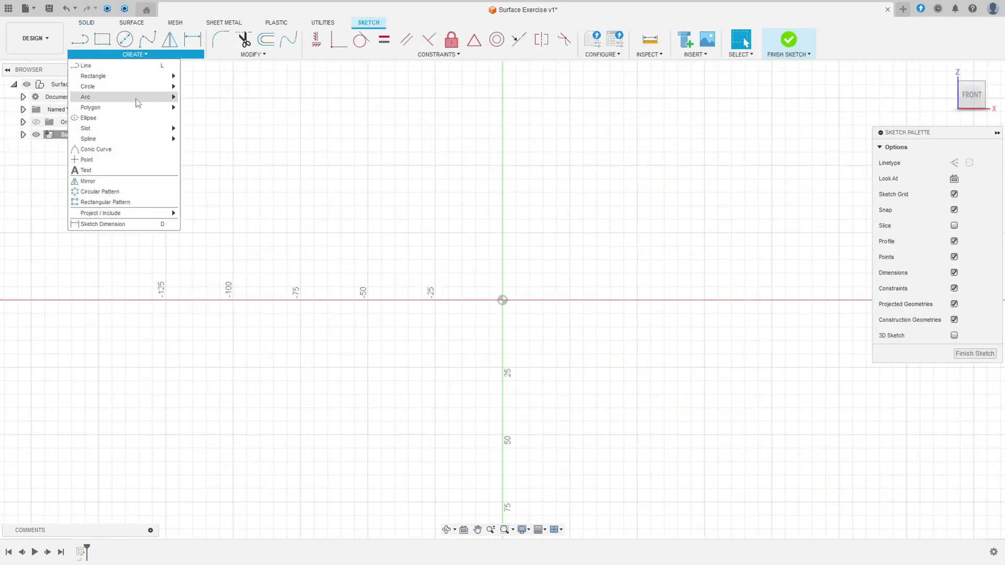
mouse_move(131, 97)
click(199, 107)
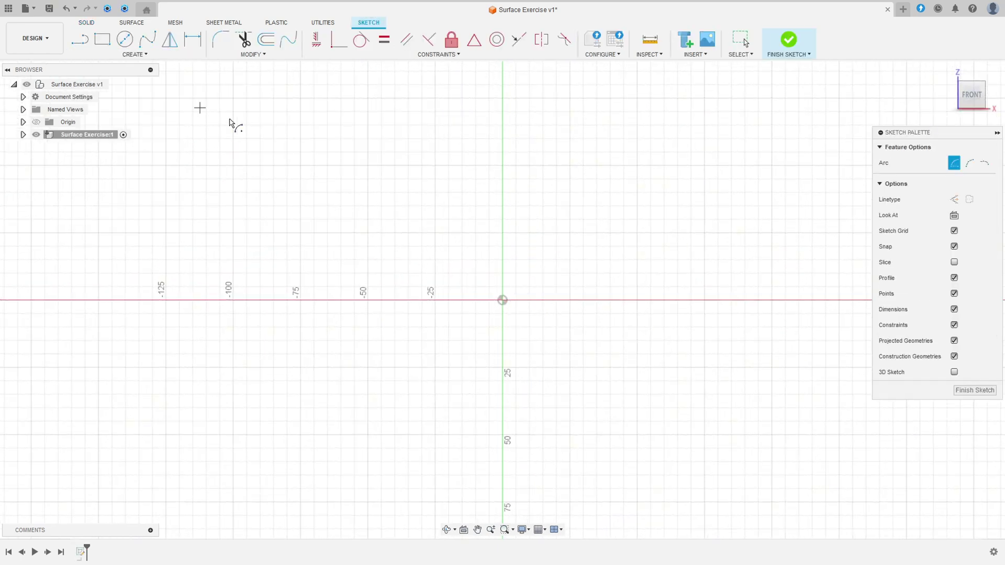
click(503, 300)
text(30)
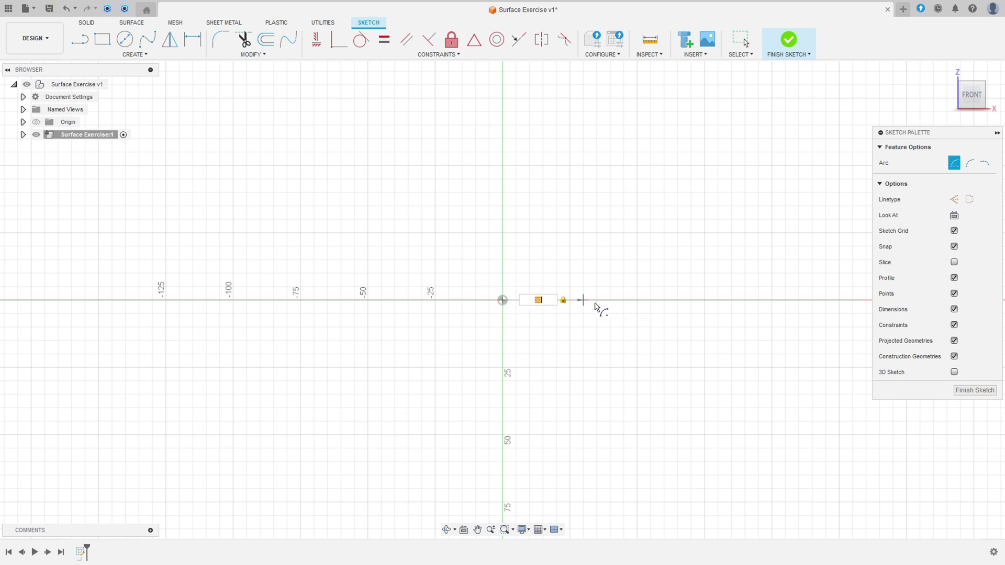
click(595, 307)
click(503, 212)
key(Escape)
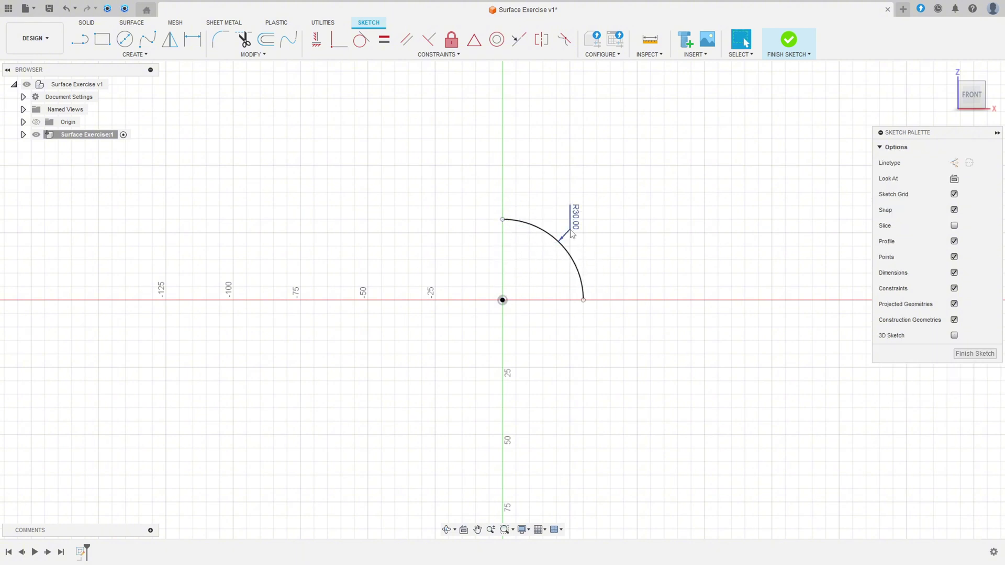
click(787, 43)
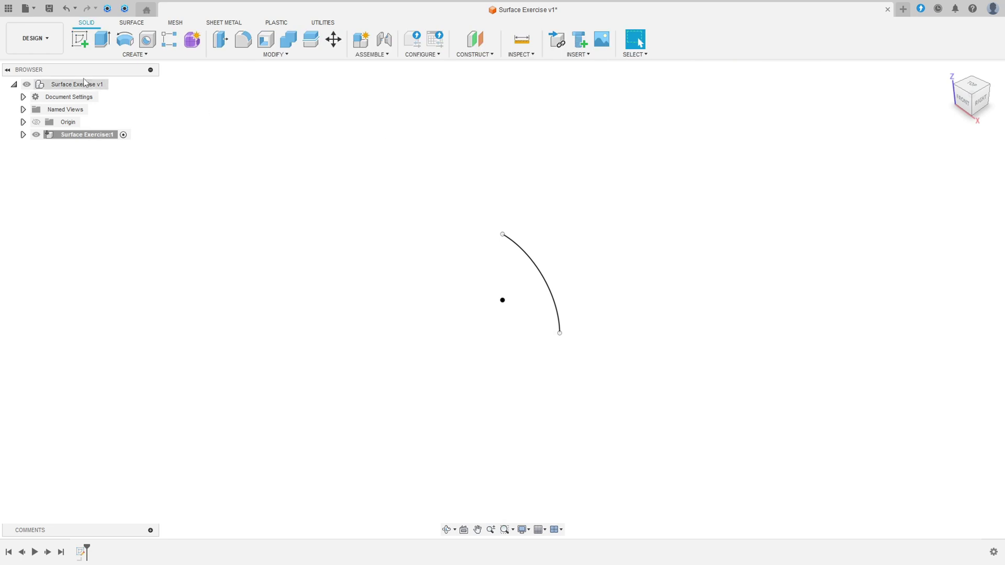
Start a sketch on the top plane and project the quarter arc into it.
click(80, 39)
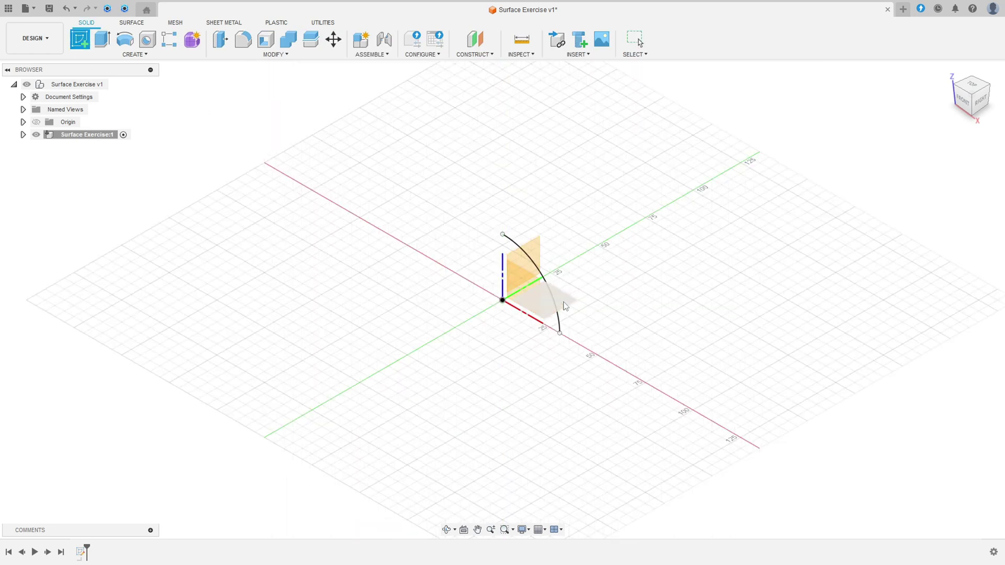
click(567, 303)
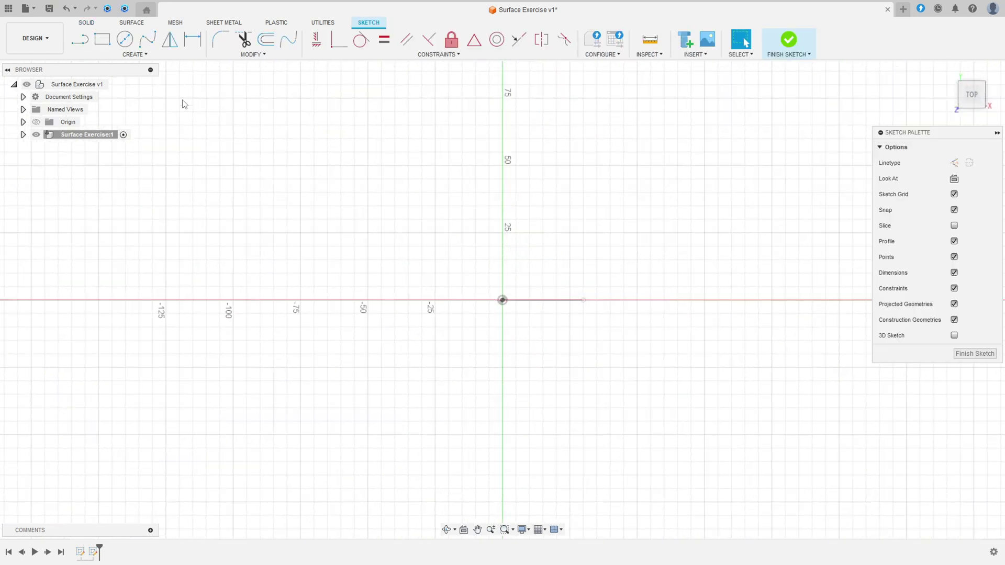
click(142, 55)
mouse_move(157, 215)
click(189, 215)
click(584, 300)
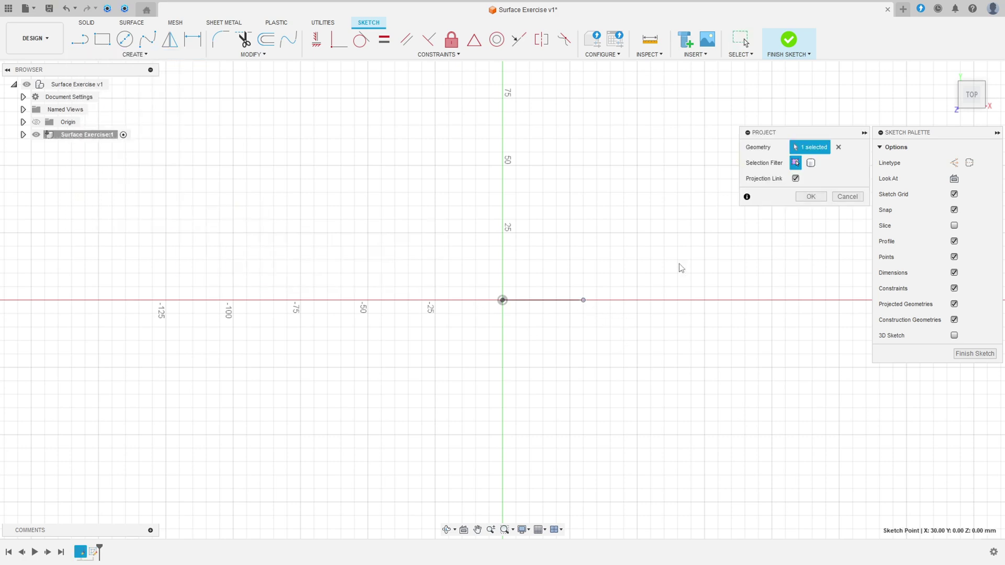
click(811, 196)
scroll(677, 303, up, 3)
scroll(678, 303, up, 1)
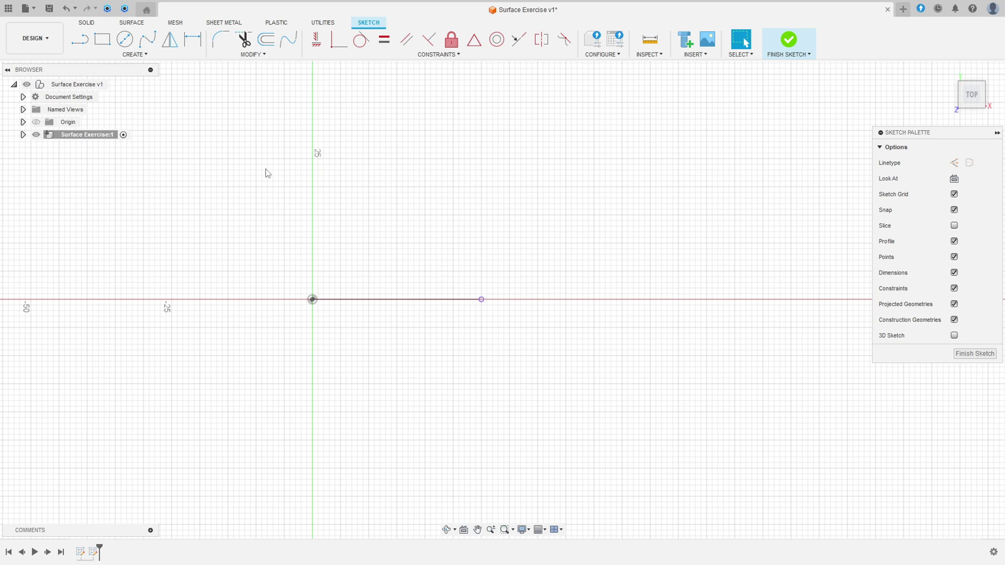
Draw an ellipse centred on the X axis with a 30 mm vertical axis.
click(137, 54)
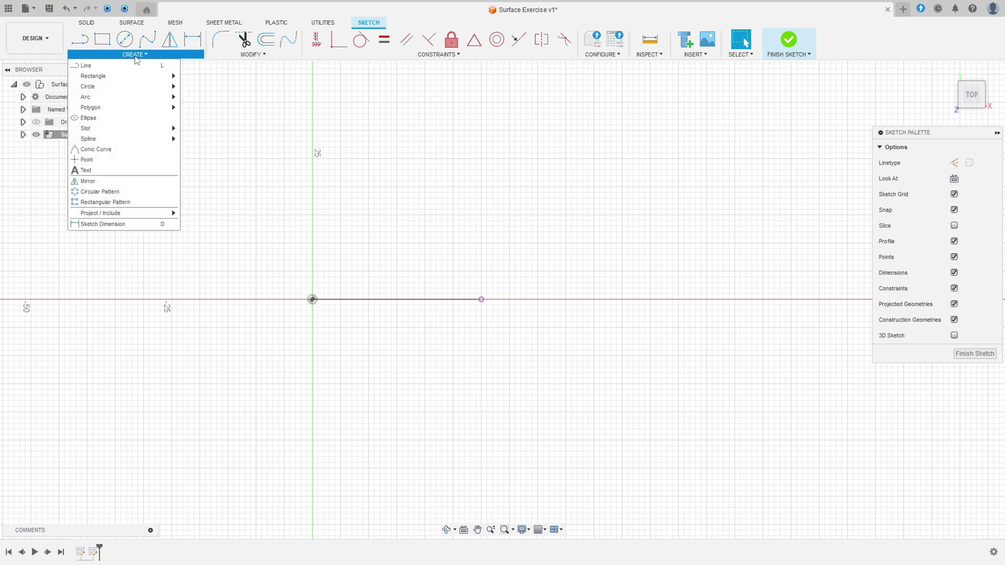
click(100, 119)
click(622, 299)
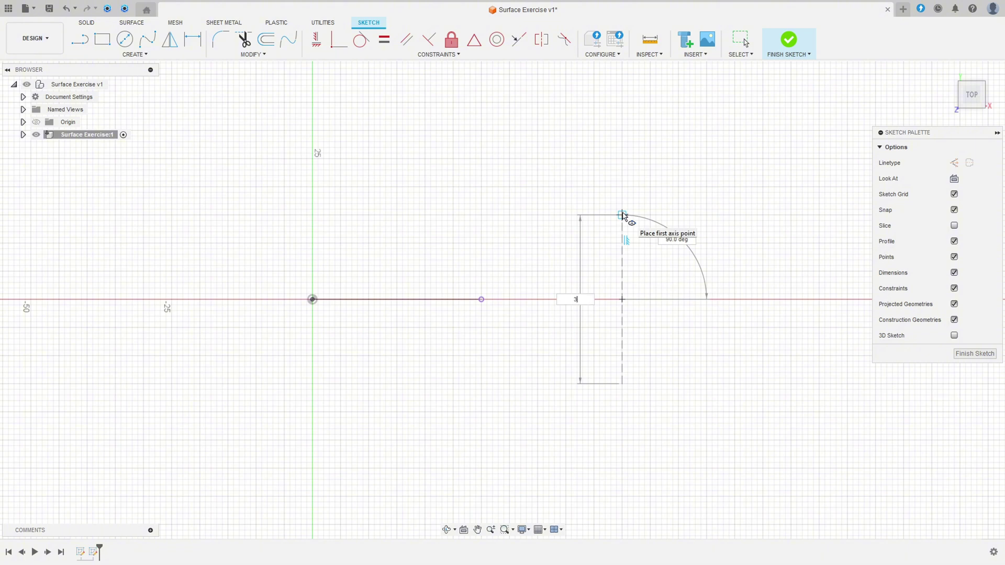
click(623, 215)
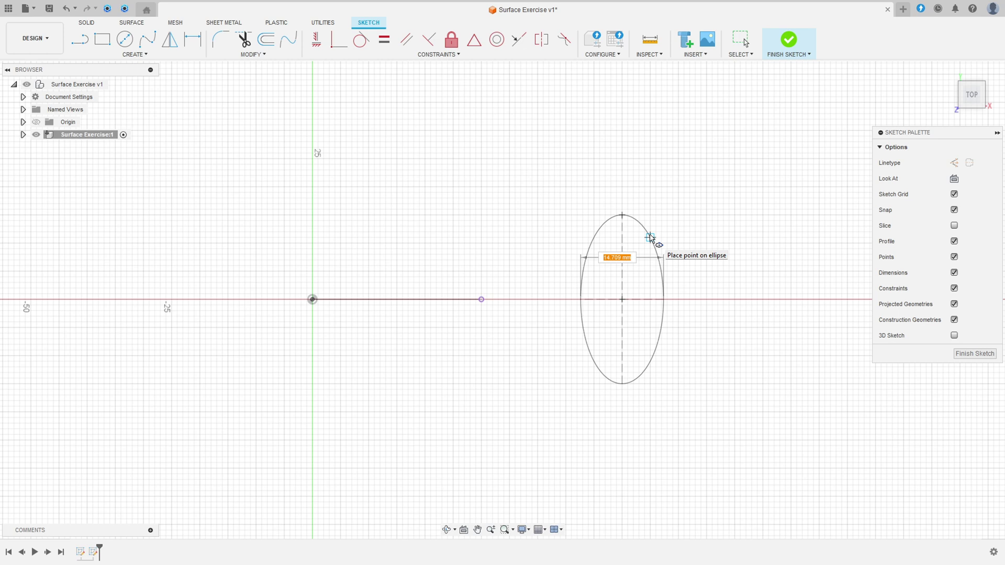
click(650, 237)
key(Escape)
Make the ellipse's left vertex coincident with the projected line's outer endpoint.
click(338, 39)
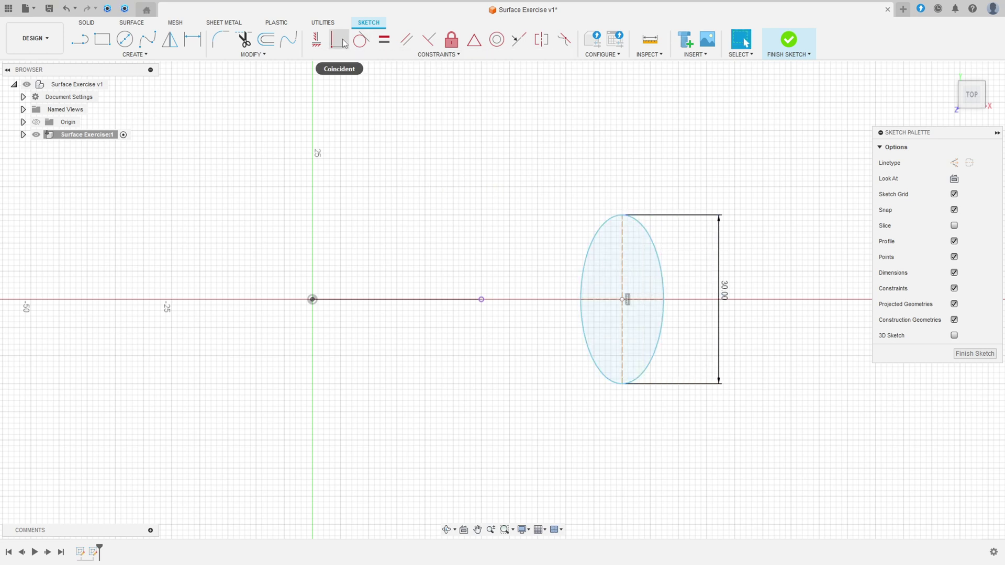
click(481, 301)
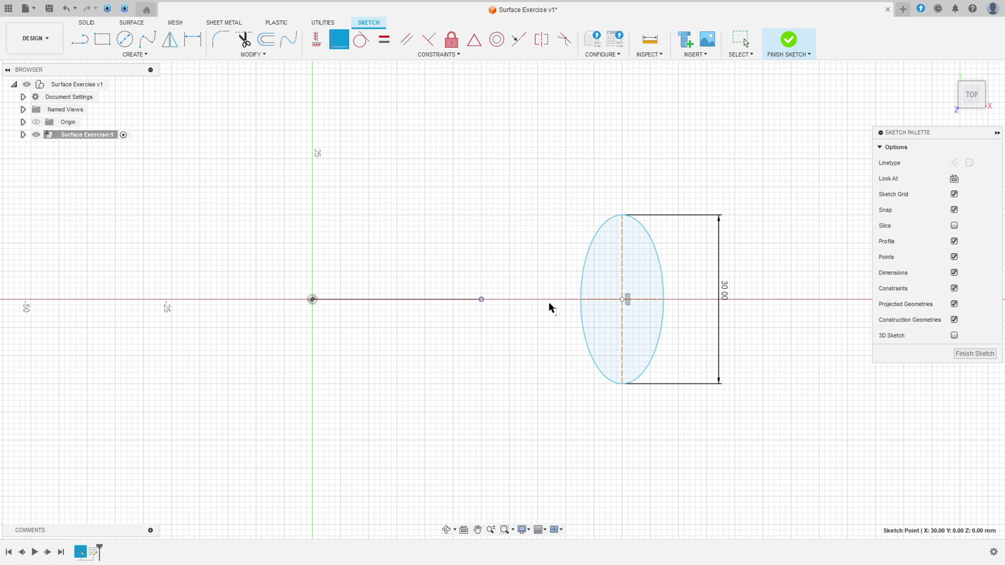
click(581, 301)
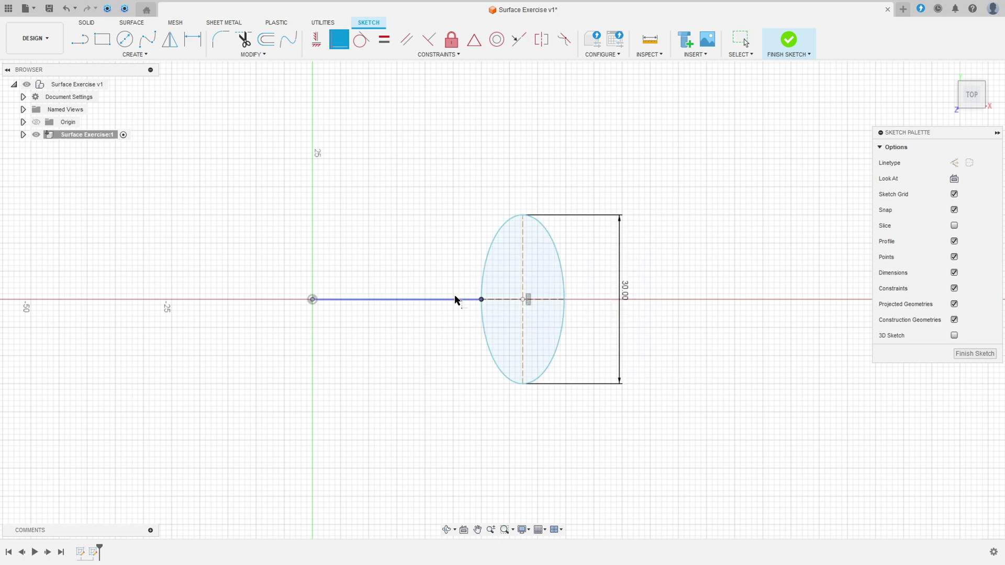
key(Escape)
Dimension the ellipse's half-width to 10 mm, placing the dimension below it.
key(d)
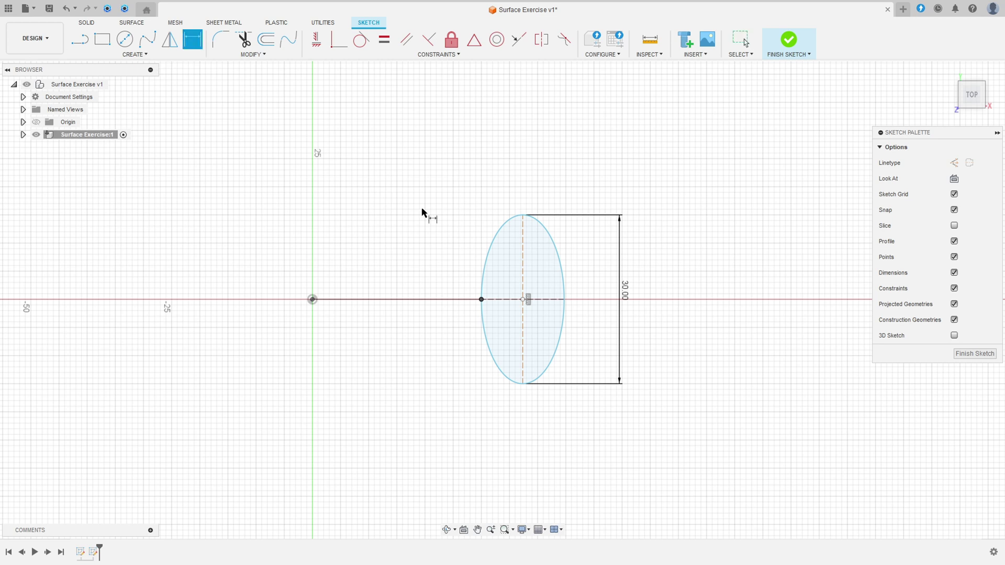
click(522, 299)
click(481, 299)
click(502, 179)
text(10)
key(Return)
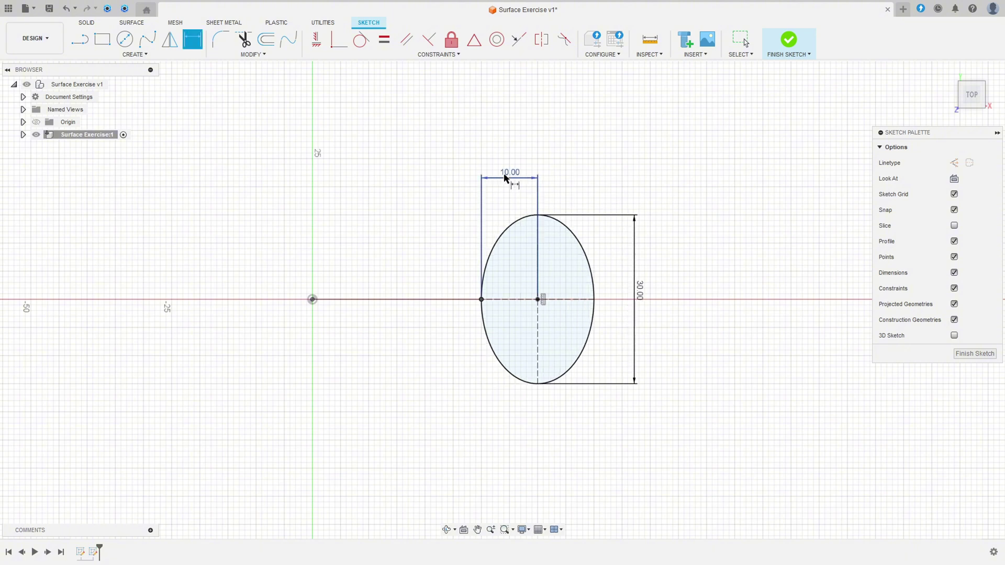
drag(505, 178, 507, 433)
key(Escape)
Draw a vertical line between the ellipse's top and bottom vertices and trim the right half.
key(l)
click(538, 216)
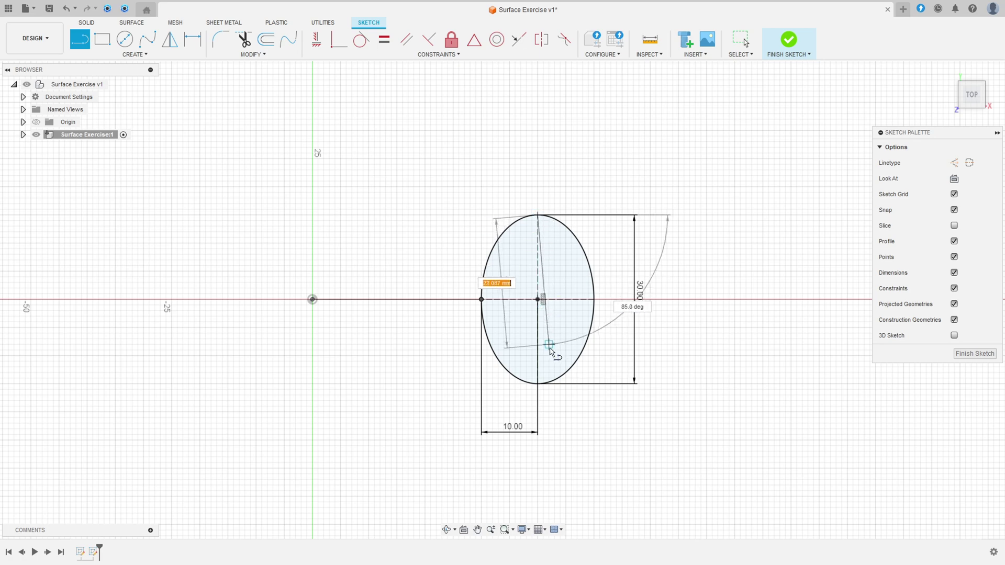
double_click(538, 384)
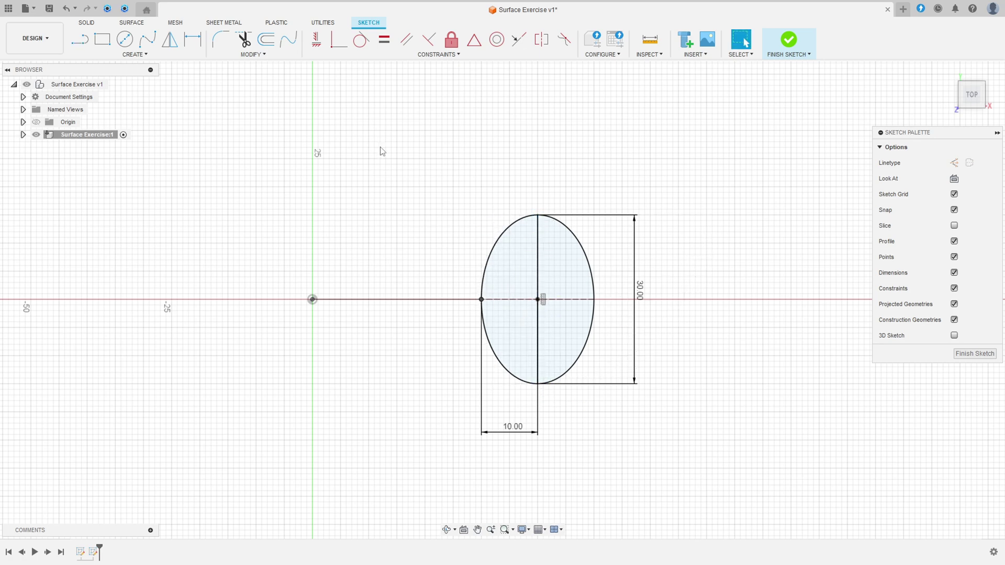
click(244, 39)
click(593, 240)
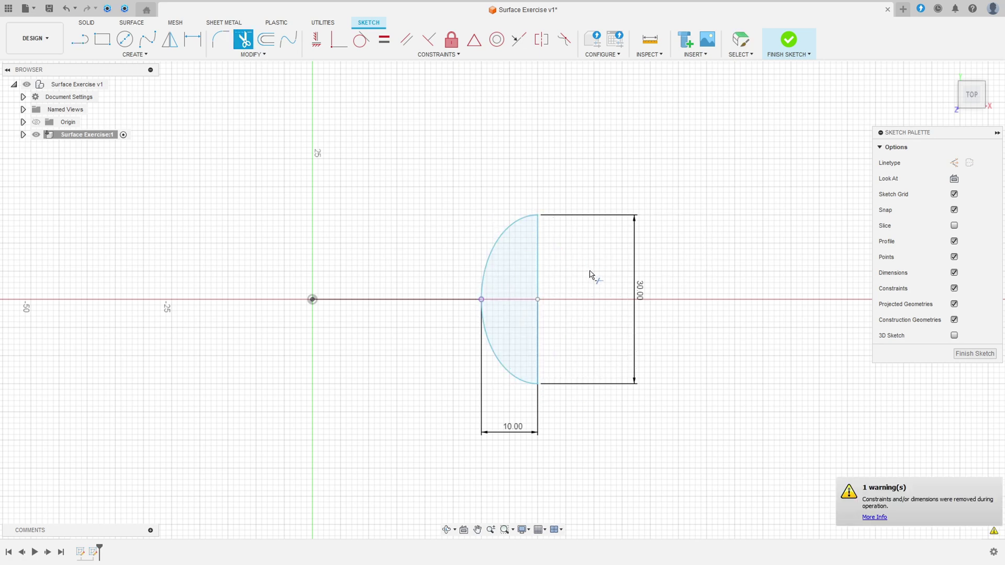
key(Escape)
Make the vertical line construction geometry and finish the half-ellipse sketch.
click(538, 259)
click(955, 163)
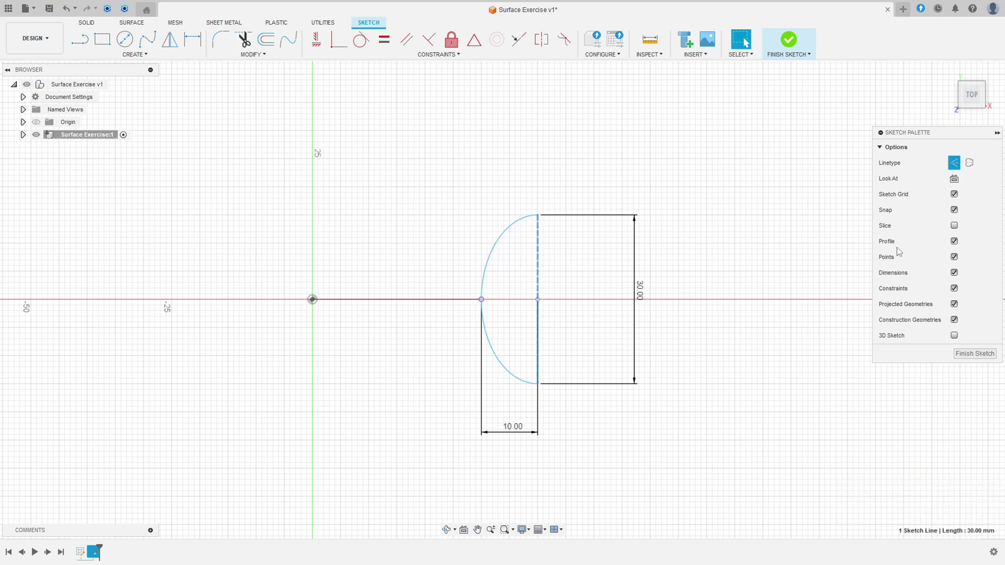
click(975, 354)
mouse_move(931, 143)
shift+middle_down()
mouse_move(764, 155)
mouse_move(610, 401)
mouse_move(620, 349)
shift+middle_up()
click(684, 280)
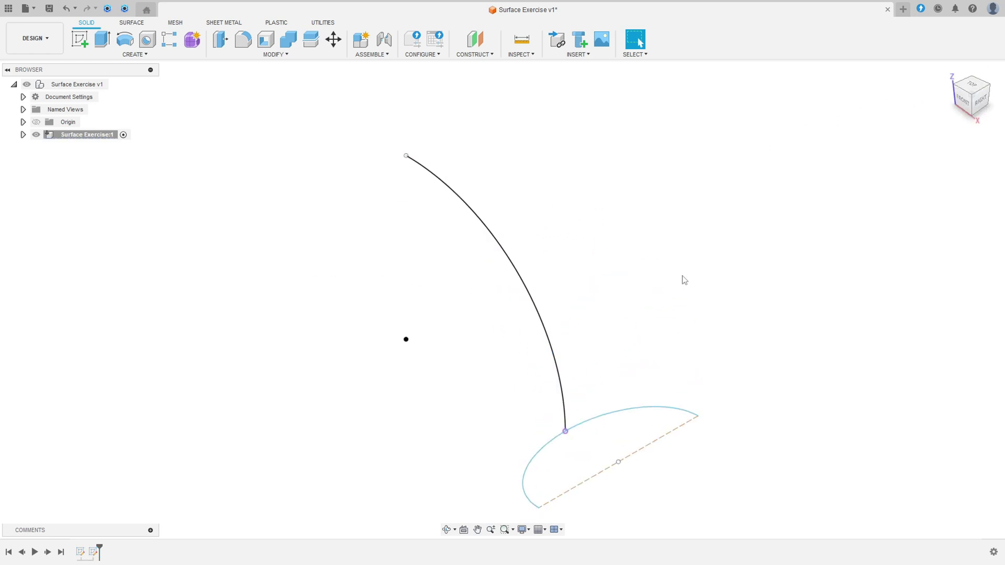
Sweep the half-ellipse profile along the quarter arc into a surface, then orbit to inspect it.
click(130, 23)
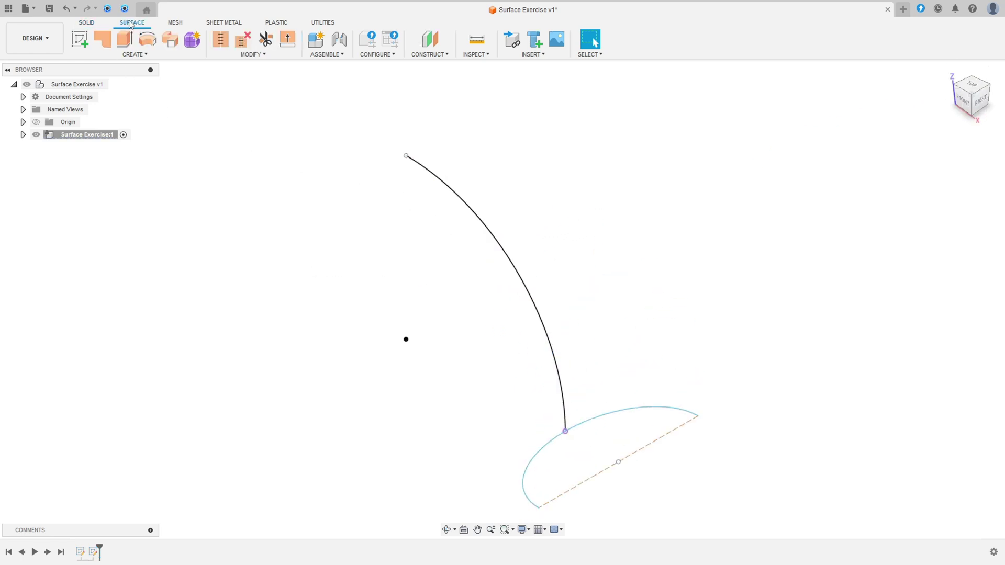
click(171, 41)
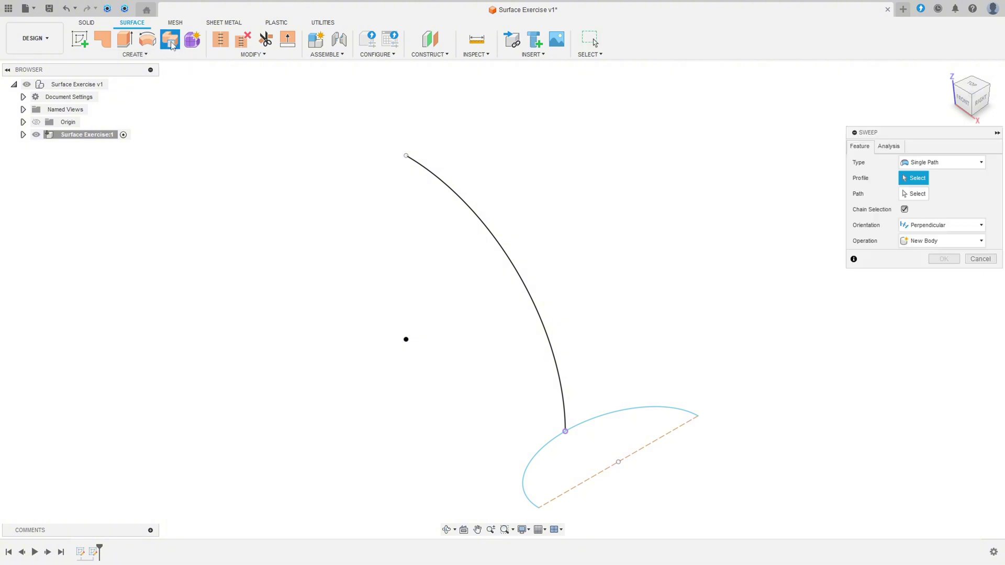
click(645, 414)
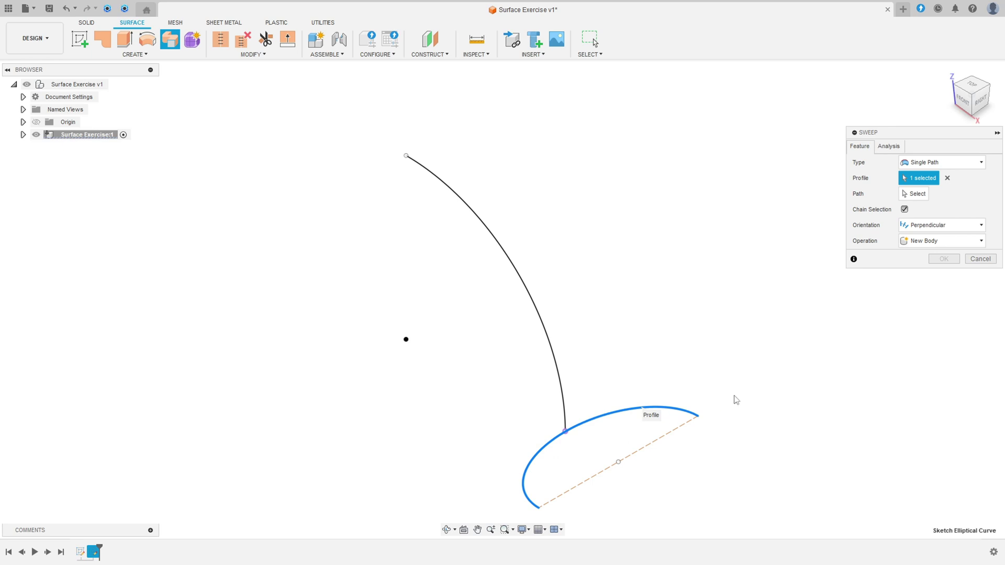
click(914, 194)
click(510, 253)
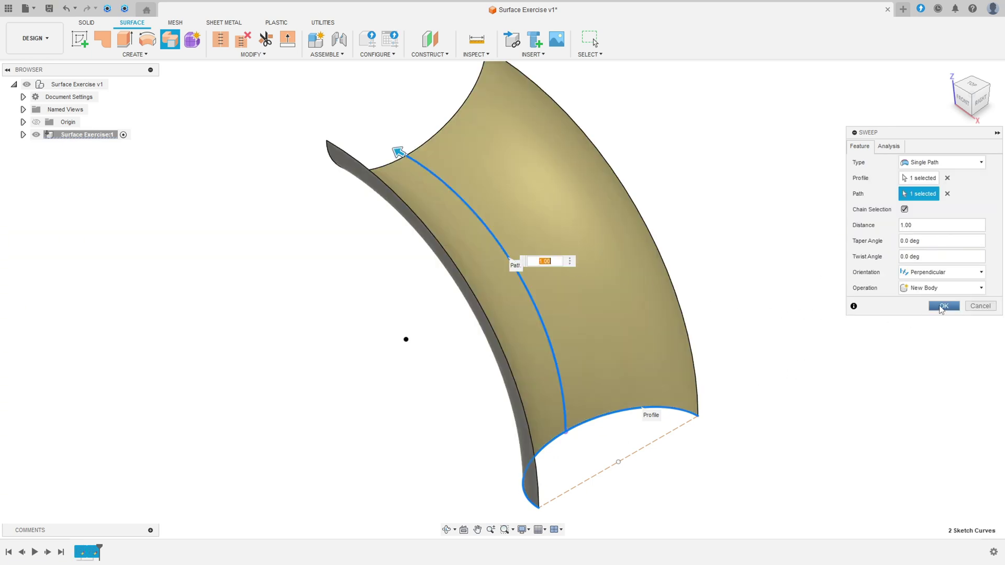
click(943, 307)
shift+middle_drag(787, 265, 550, 249)
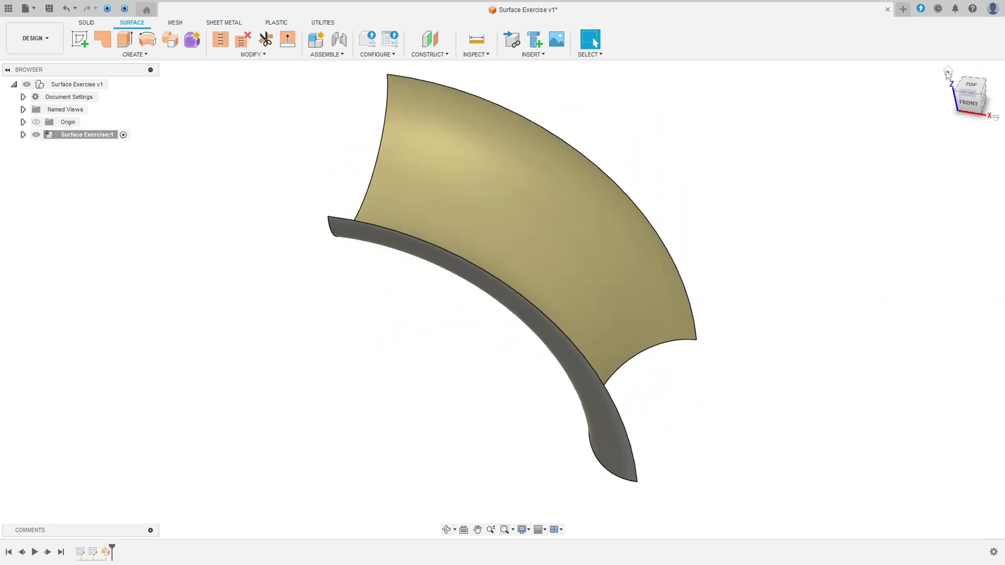
shift+middle_drag(866, 121, 675, 200)
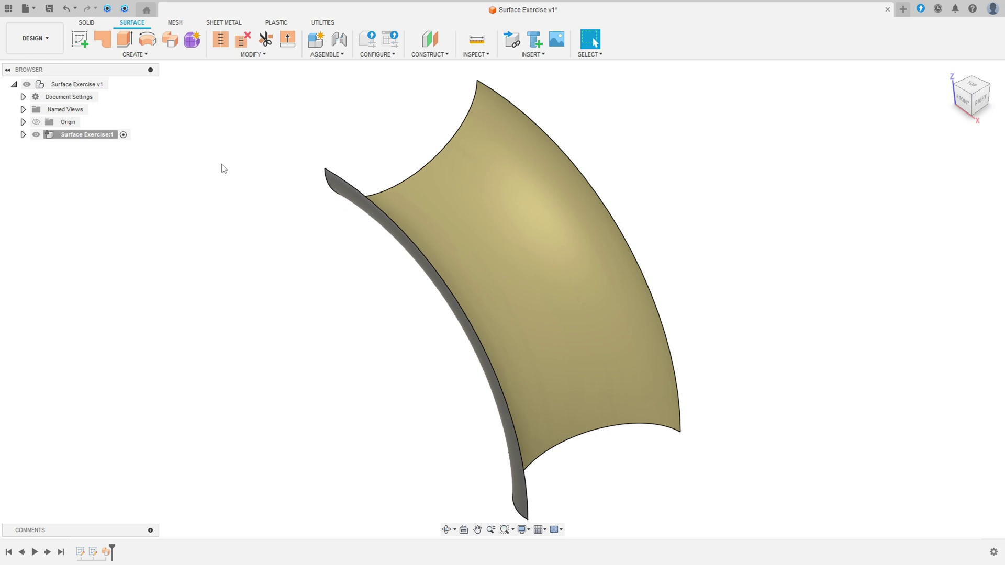
Create a construction plane offset 14 mm from the YZ plane and start a new sketch.
click(429, 54)
click(429, 65)
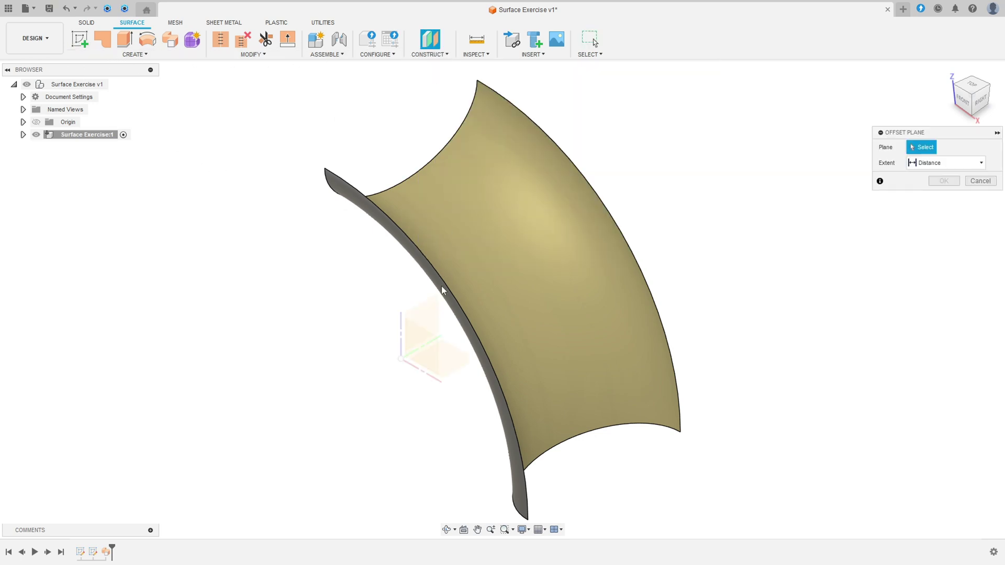
click(430, 317)
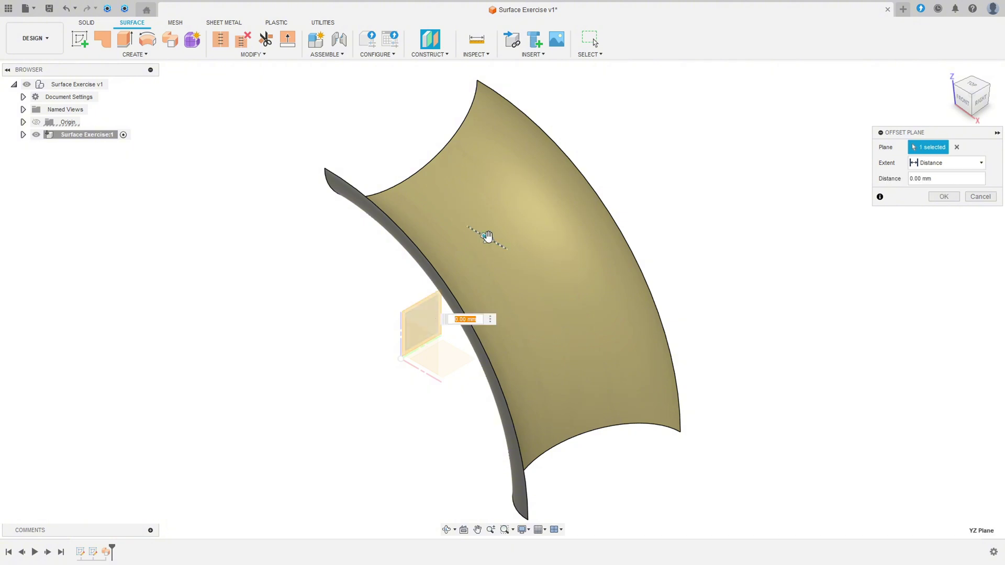
drag(487, 237, 561, 271)
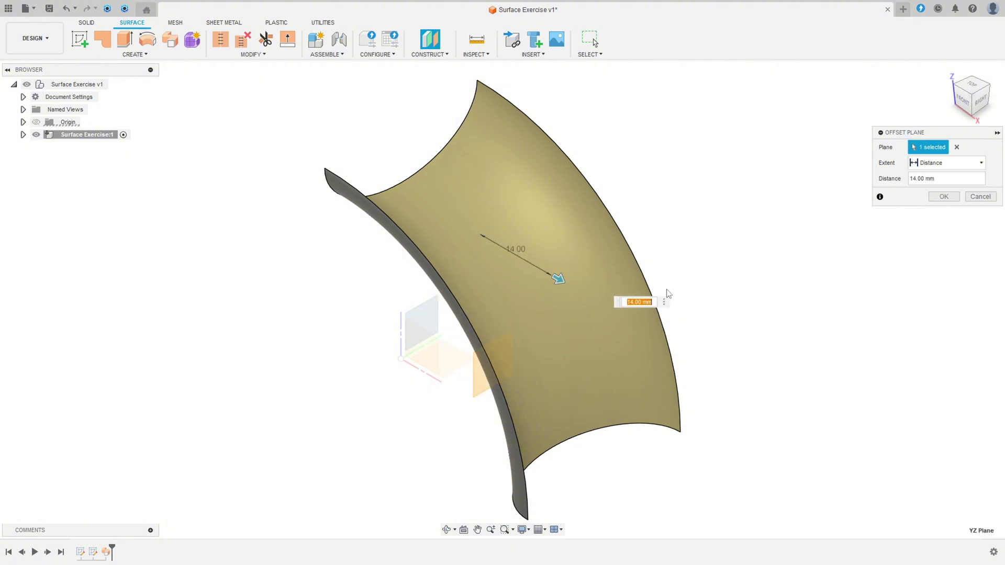
key(Return)
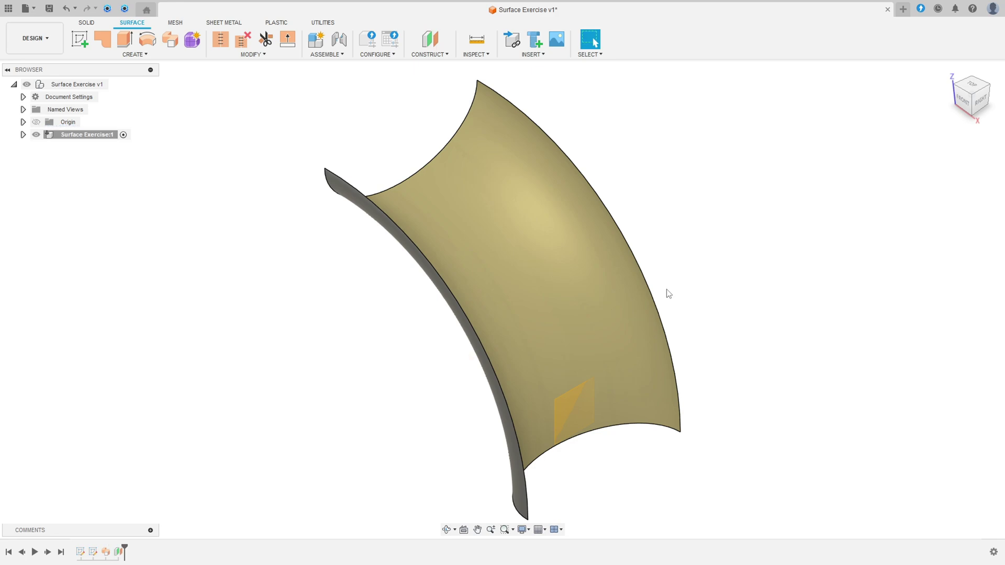
click(78, 40)
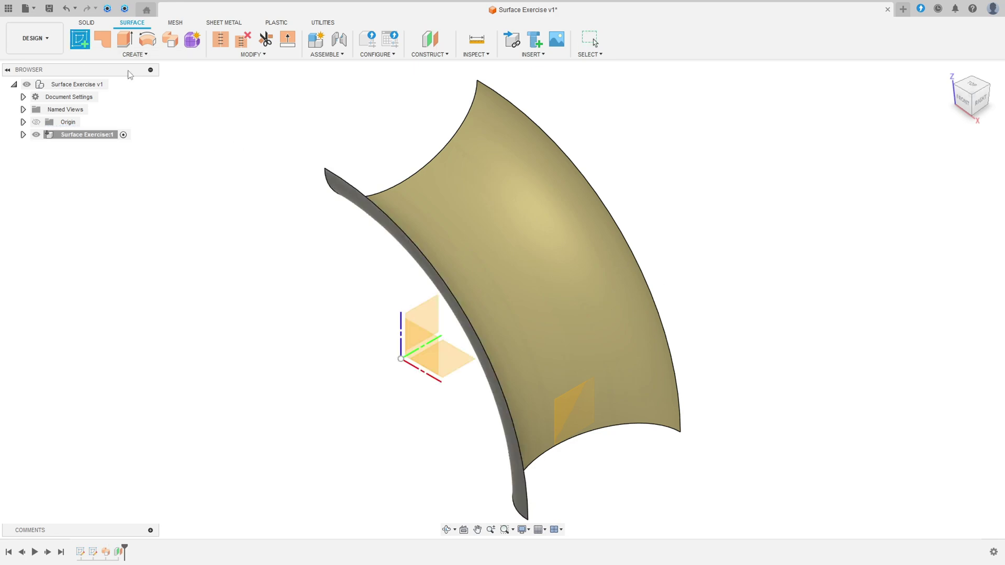
Sketch on the offset plane and project the surface's bottom edge into it.
click(562, 404)
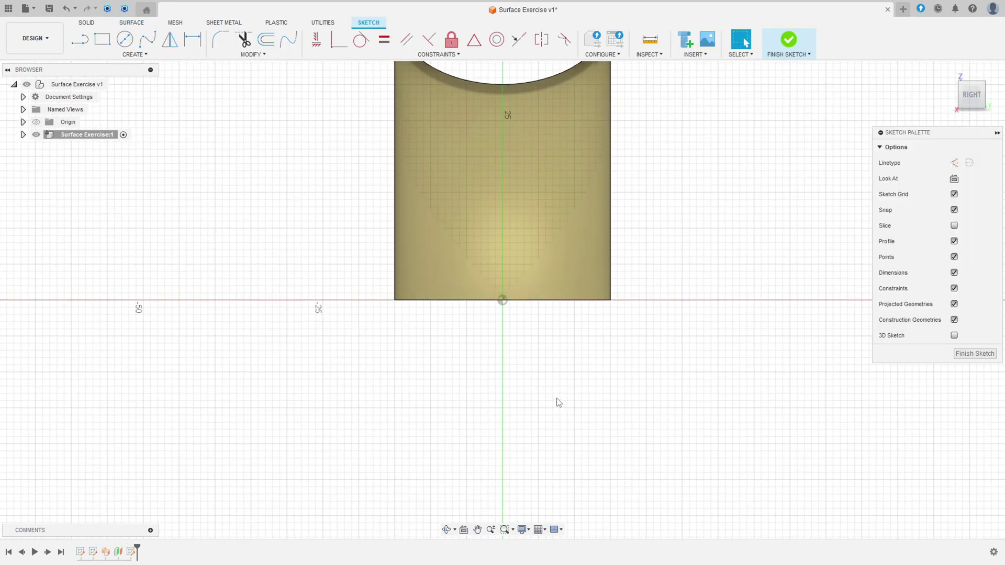
click(140, 55)
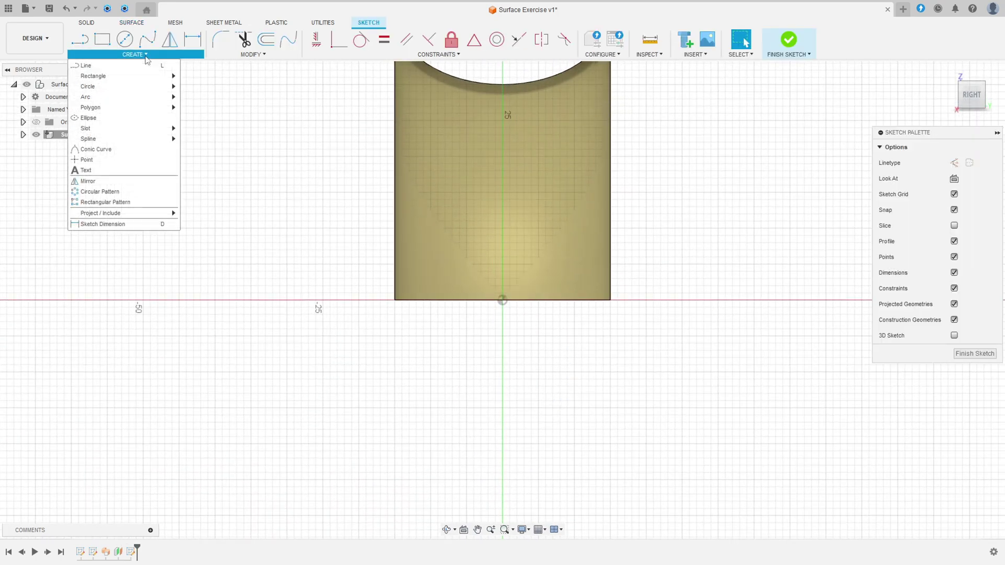
mouse_move(145, 213)
click(197, 213)
click(438, 301)
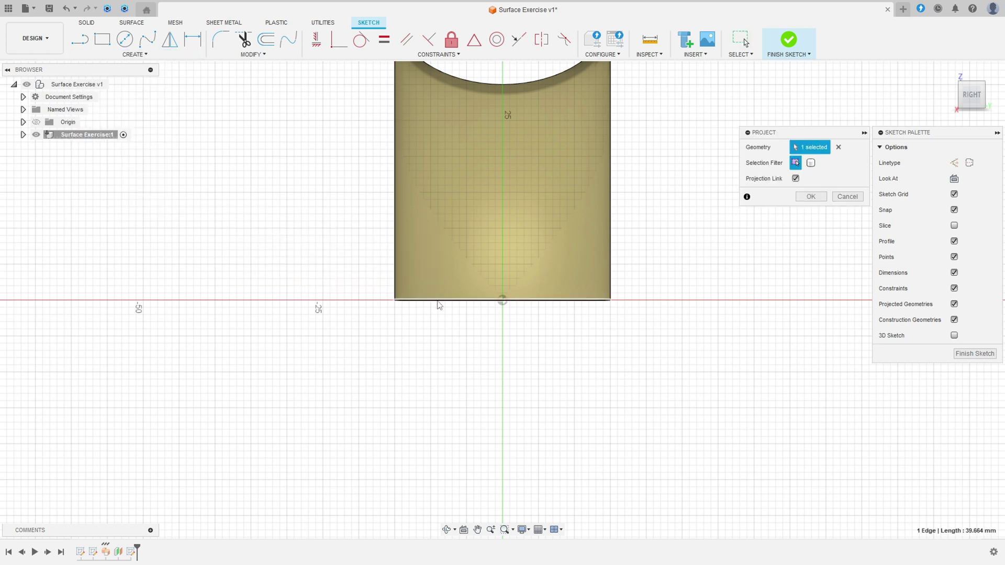
click(811, 198)
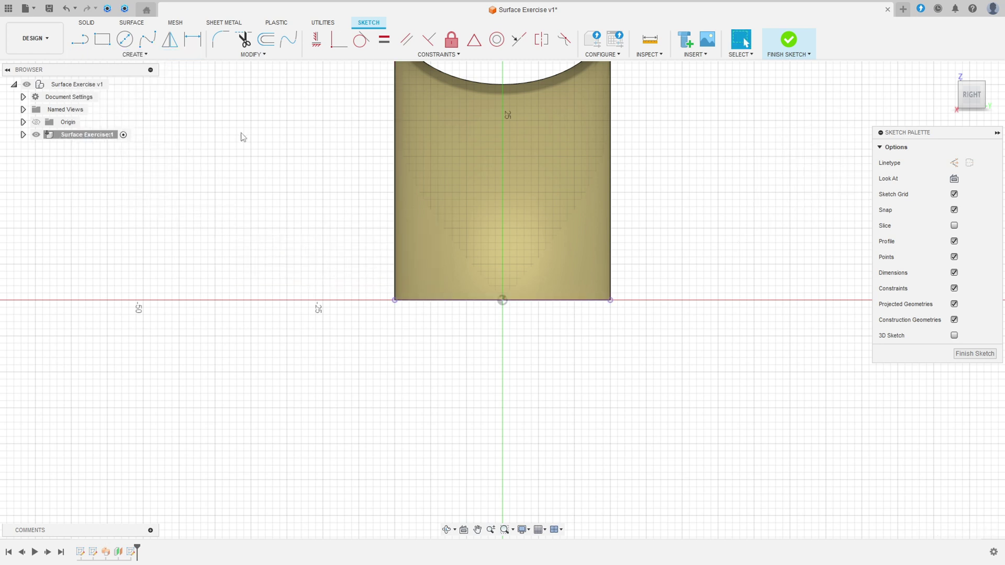
Hide Body1 in the browser to see the projected line clearly.
click(23, 135)
click(32, 160)
click(55, 172)
scroll(364, 238, down, 1)
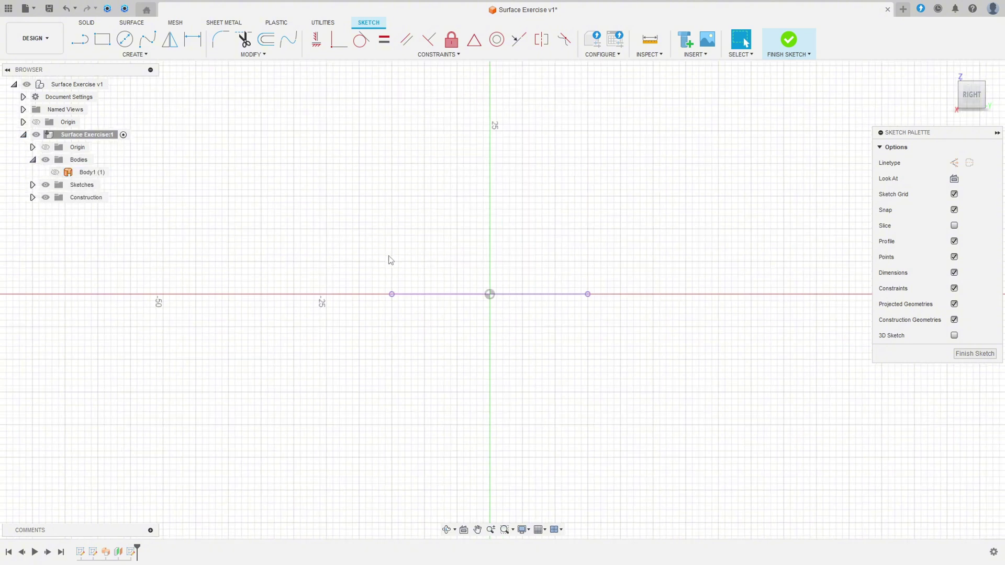
click(411, 294)
click(281, 208)
Draw a 30 × 20 mm rectangle from the projected line's left end and make its sides construction lines.
click(103, 39)
click(392, 294)
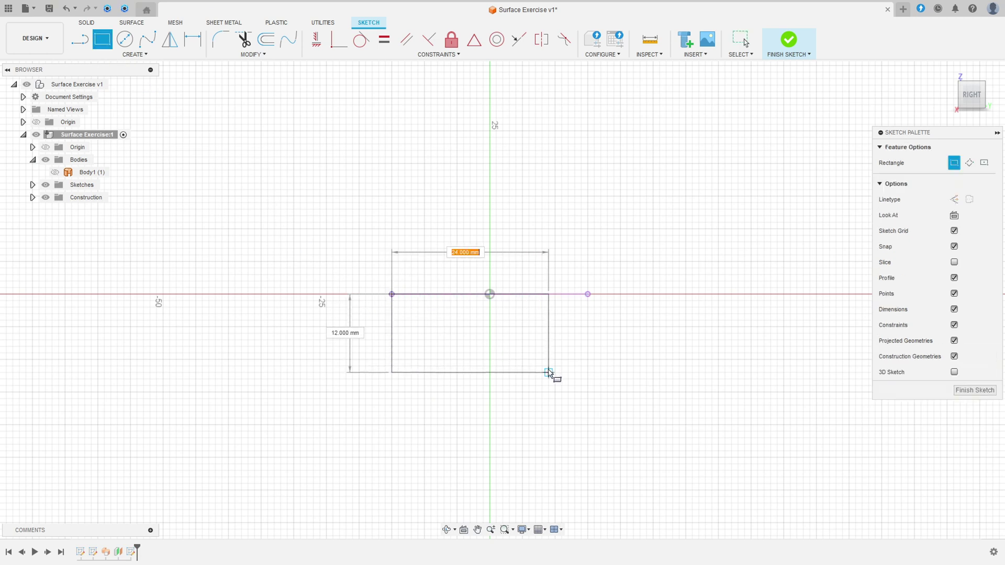
key(Tab)
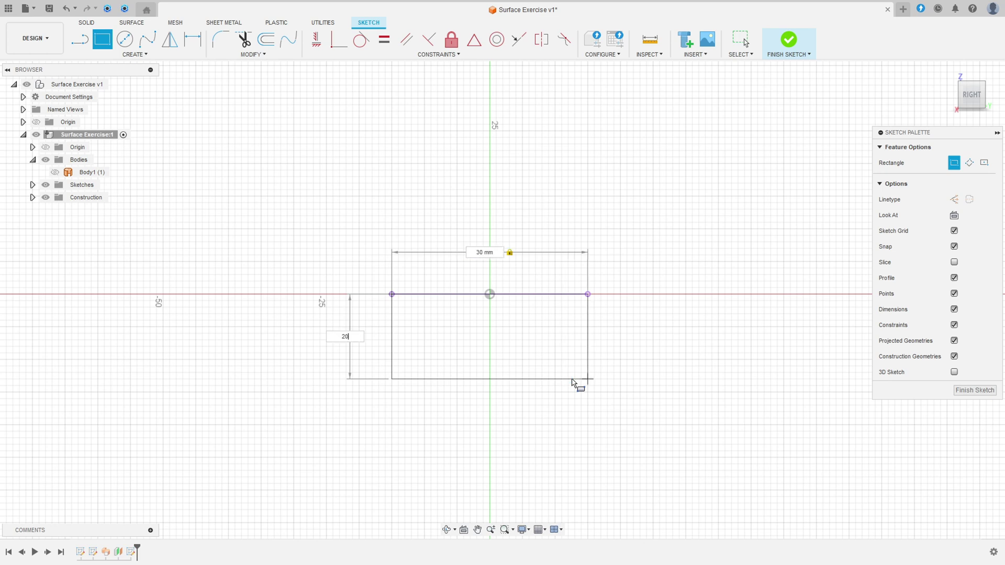
key(Return)
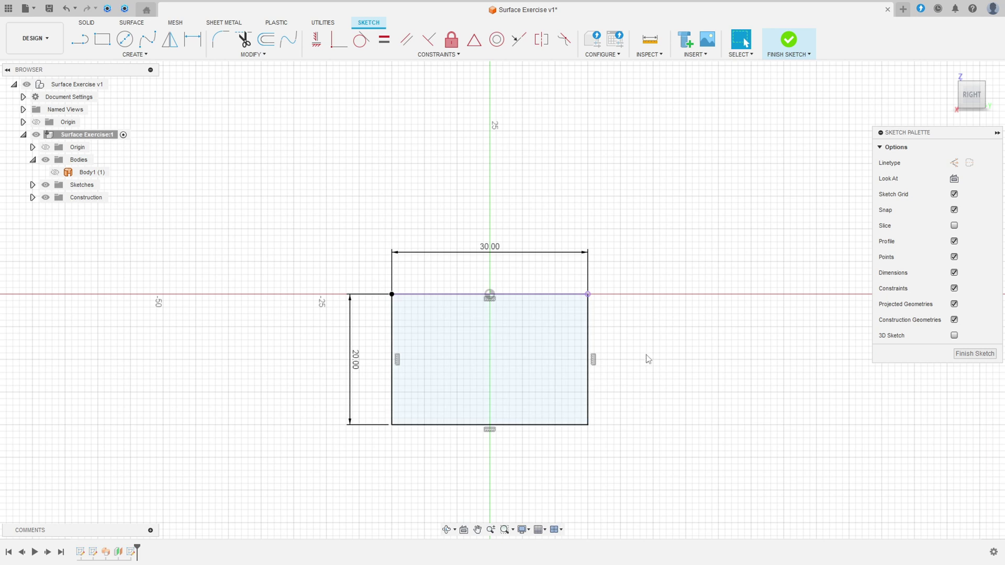
click(588, 356)
shift+click(392, 357)
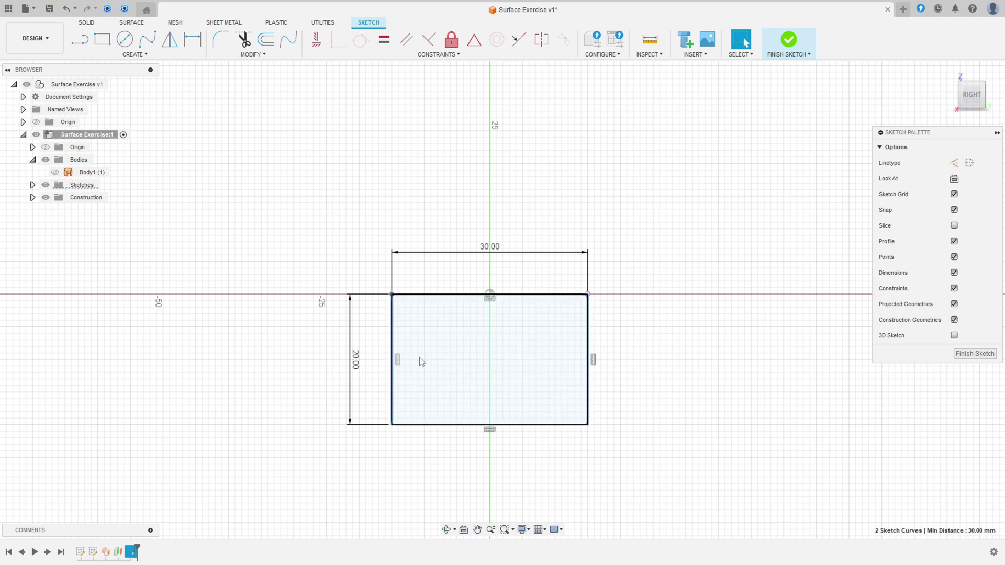
click(954, 162)
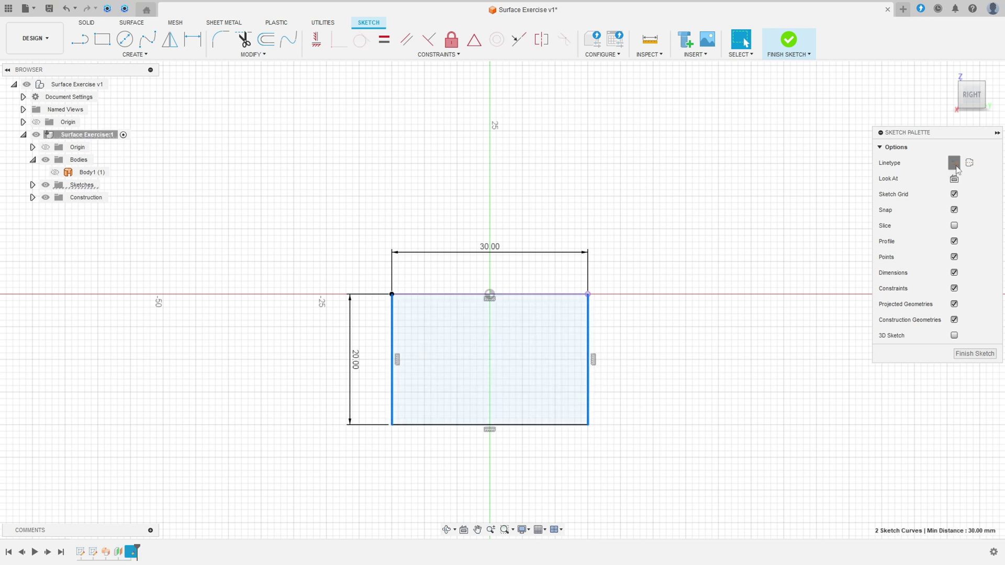
mouse_move(637, 392)
middle_down()
mouse_move(626, 444)
mouse_move(650, 282)
mouse_move(613, 281)
middle_up()
Draw concentric Ø50 and Ø20 circles below the rectangle.
click(125, 39)
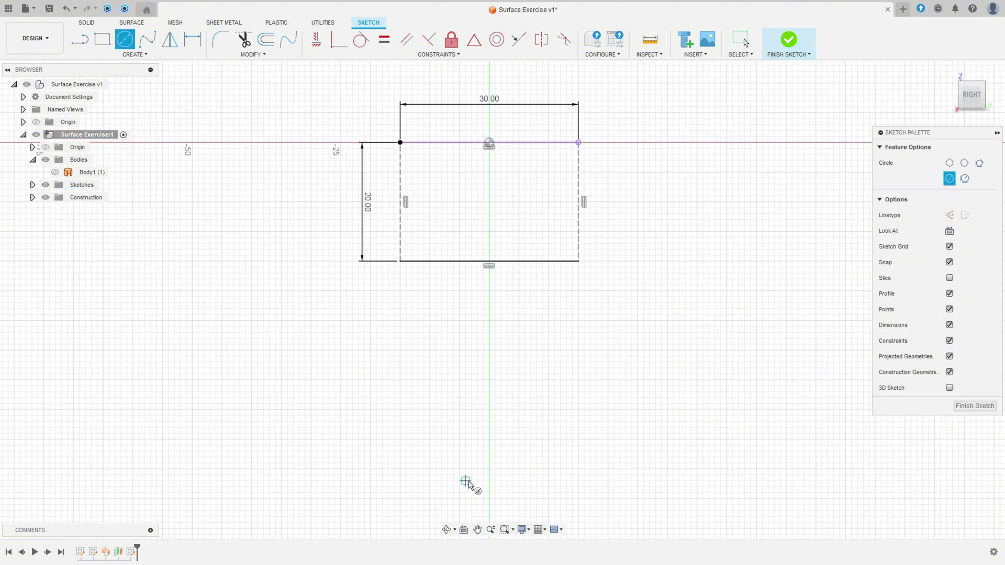
click(489, 469)
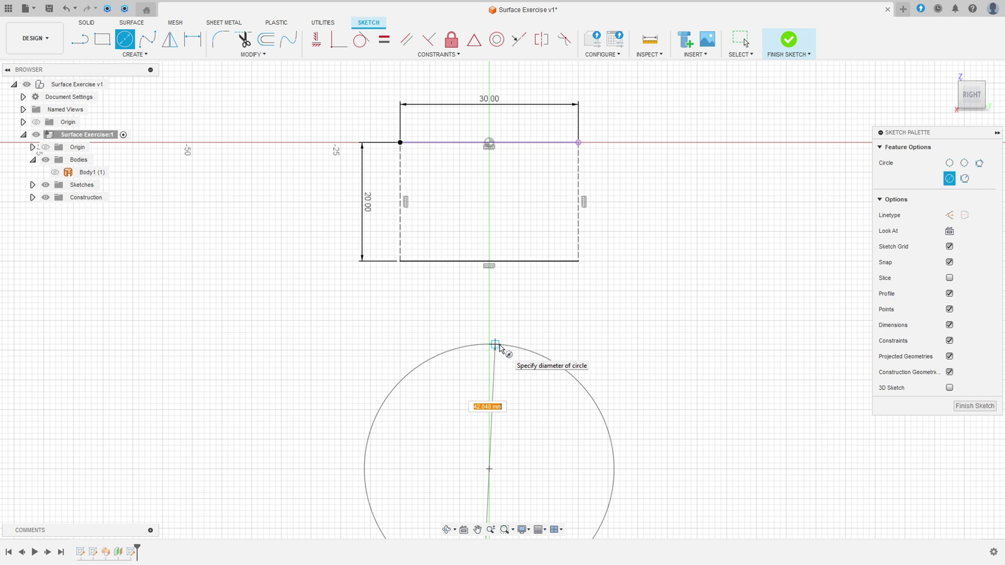
key(Return)
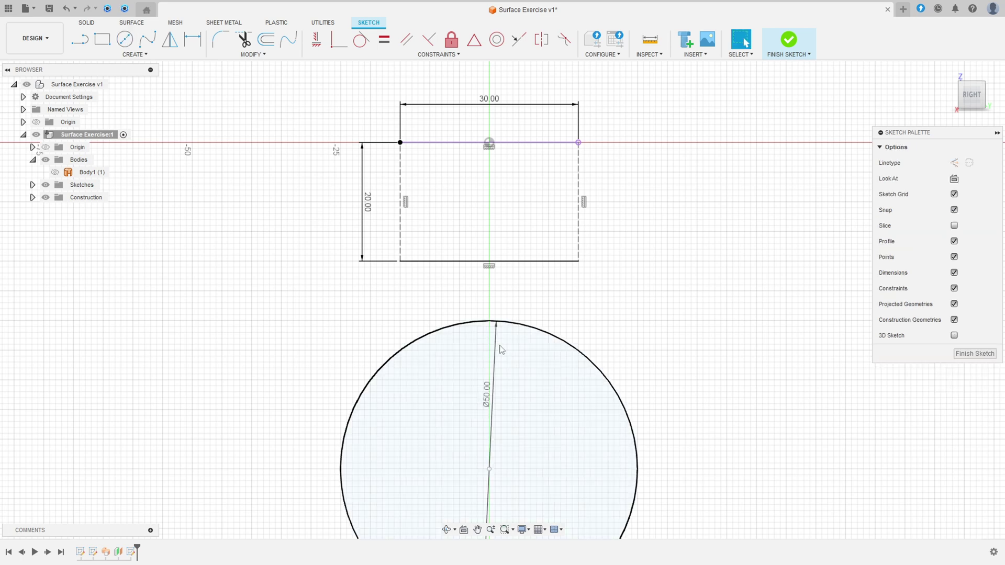
key(c)
click(489, 469)
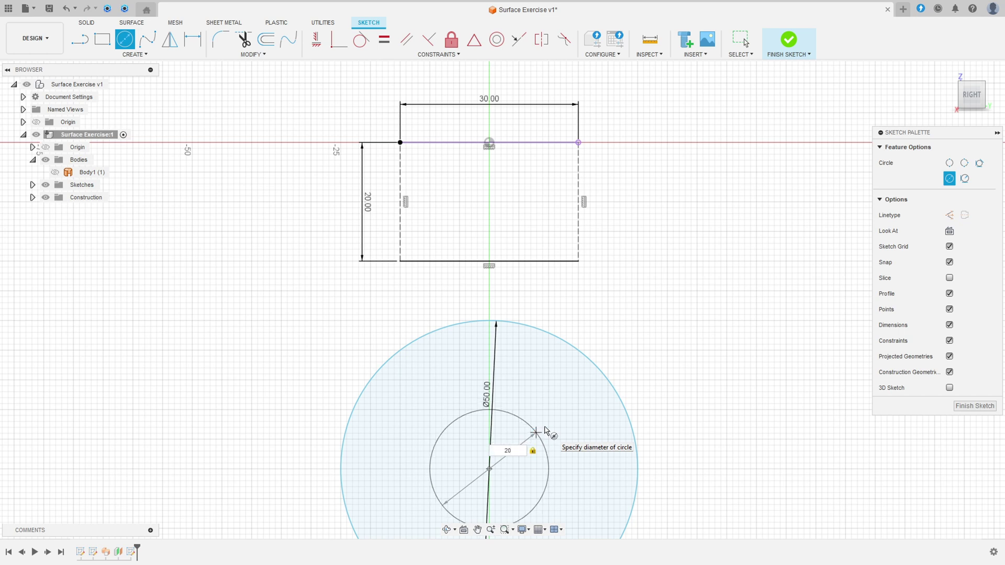
key(Return)
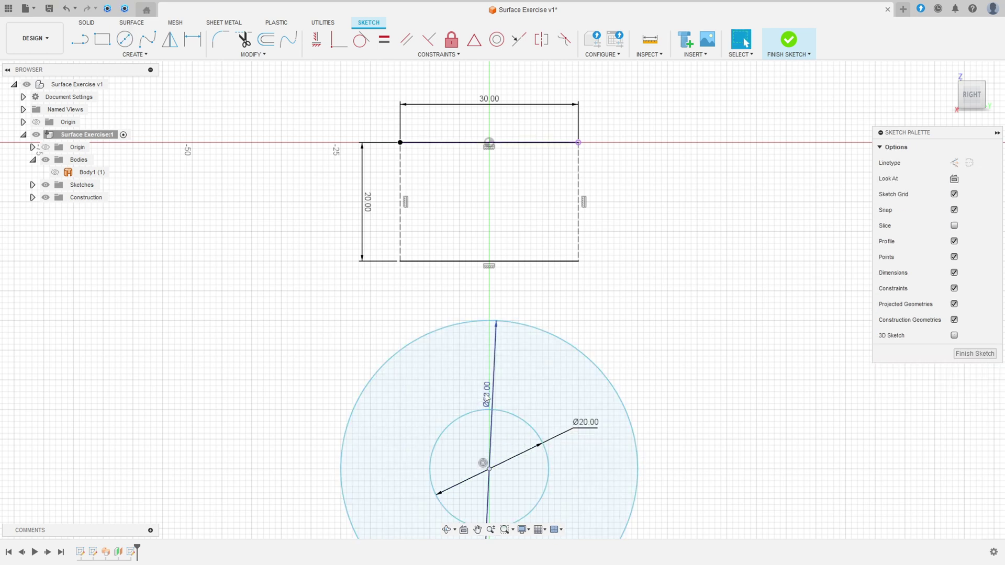
drag(486, 395, 669, 345)
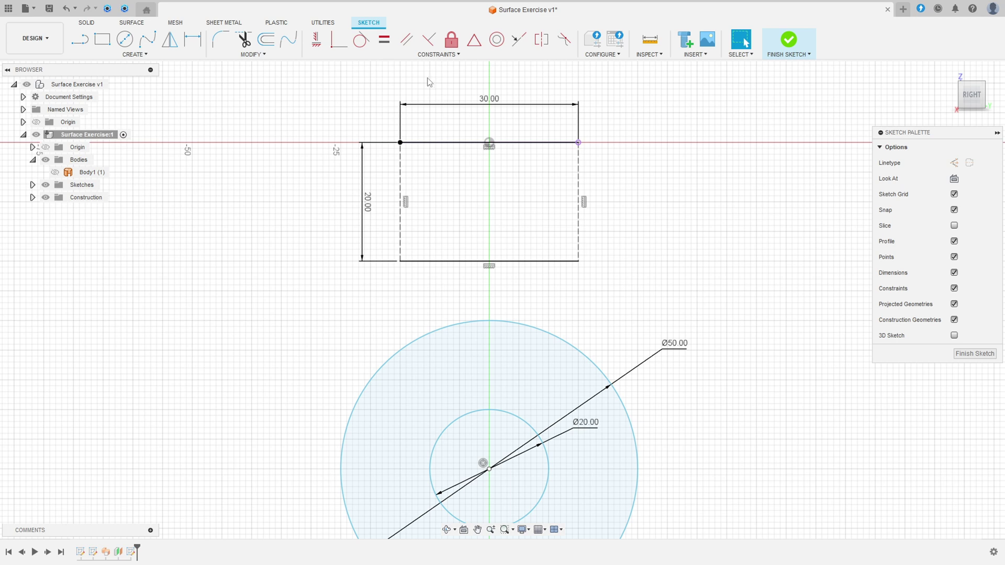
Vertically align the circles' centre with the rectangle's top-edge midpoint.
click(316, 40)
click(489, 468)
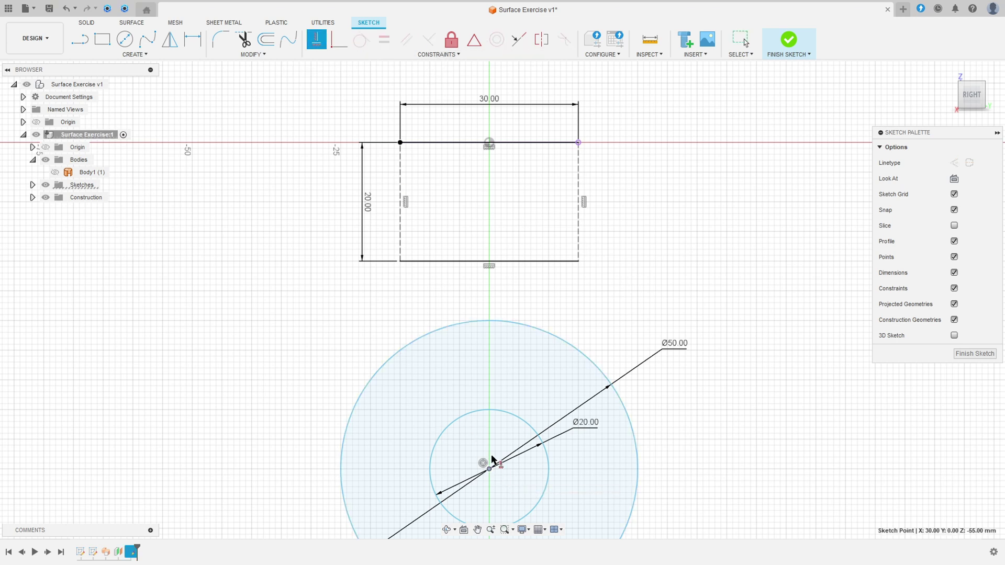
click(488, 144)
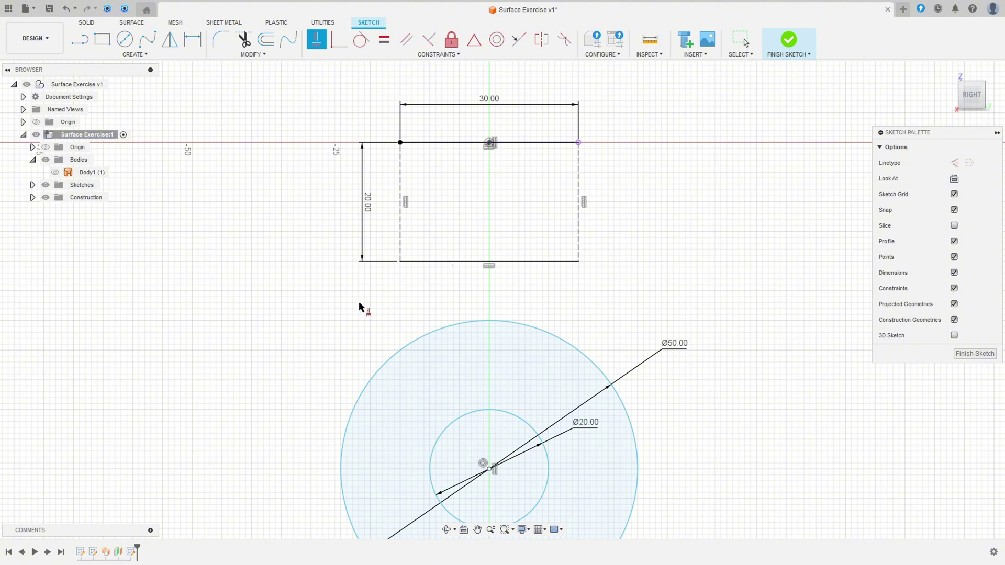
Draw three-point arcs linking the Ø50 circle to the rectangle's bottom-left and bottom-right corners.
click(135, 54)
mouse_move(129, 97)
click(189, 97)
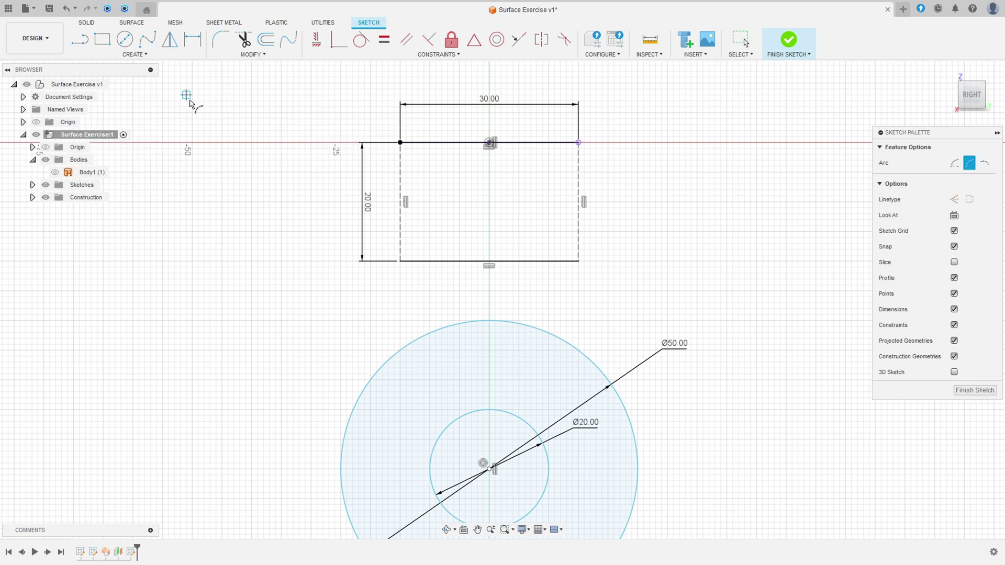
click(359, 400)
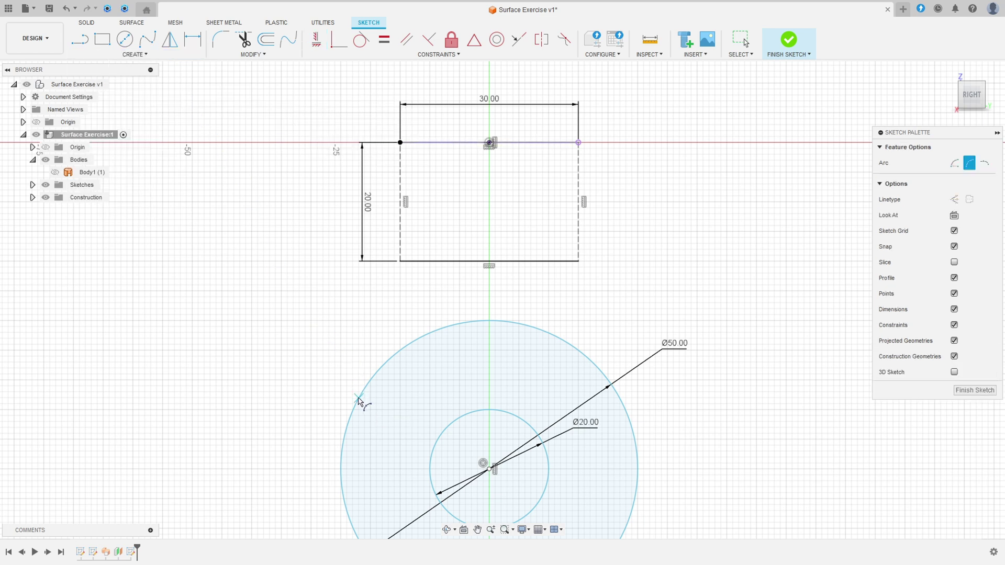
click(399, 261)
click(406, 274)
click(578, 261)
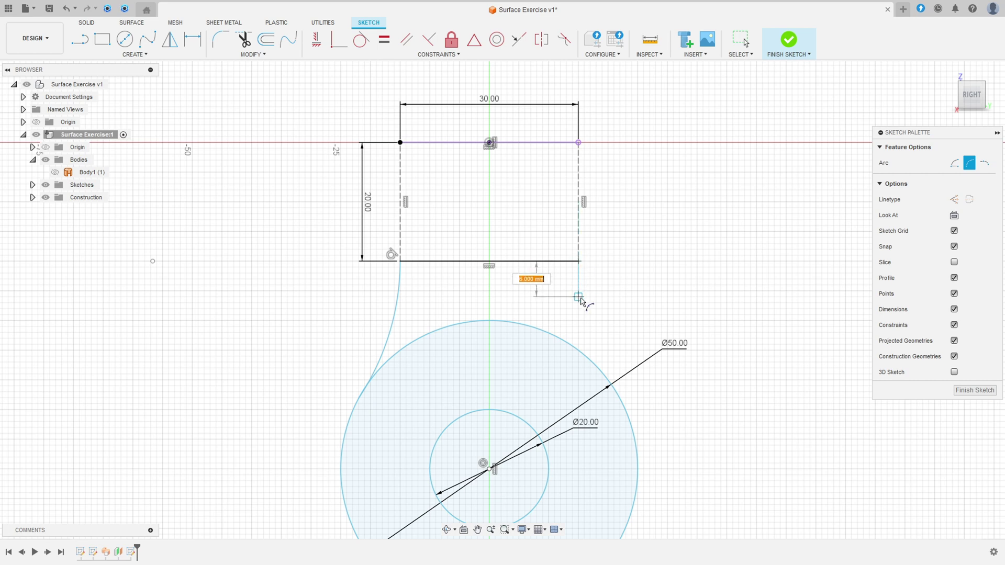
click(622, 402)
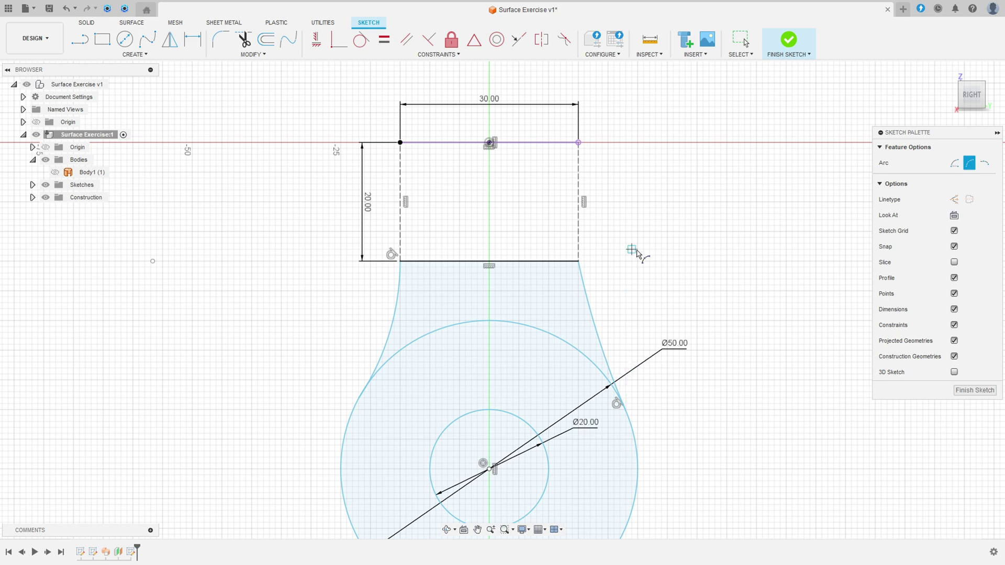
key(Escape)
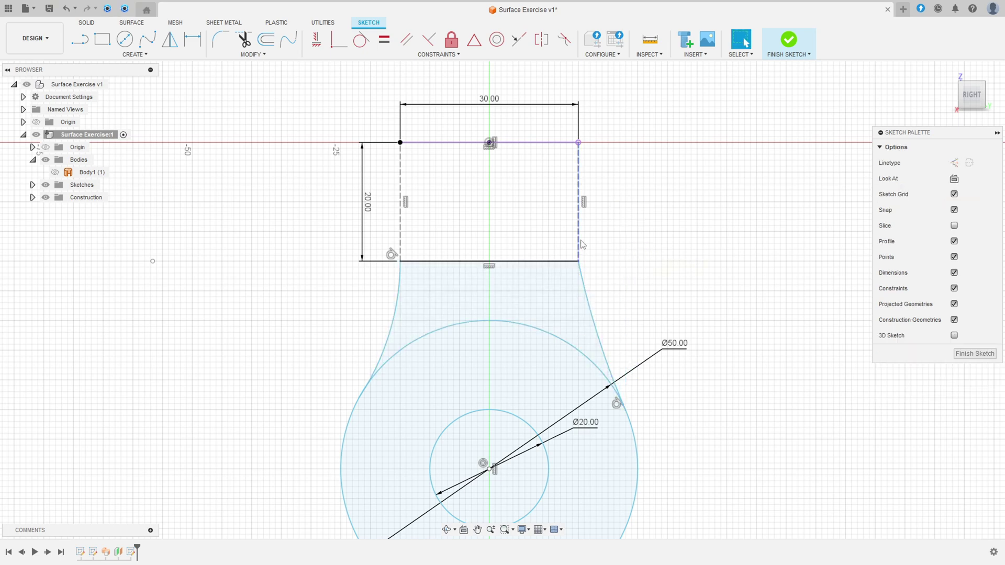
Make the side arcs tangent to the dashed construction lines and the Ø50 circle.
click(361, 39)
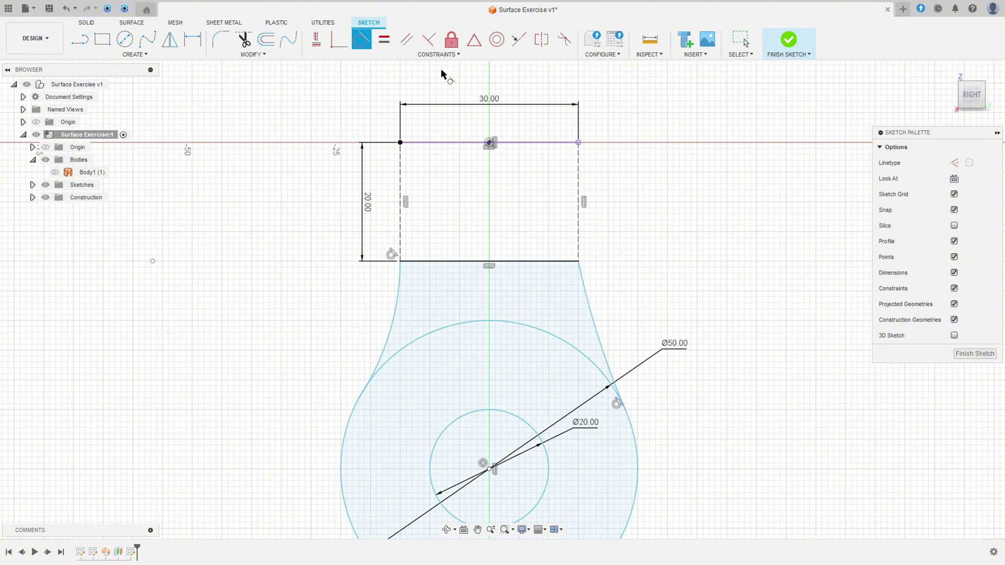
click(583, 284)
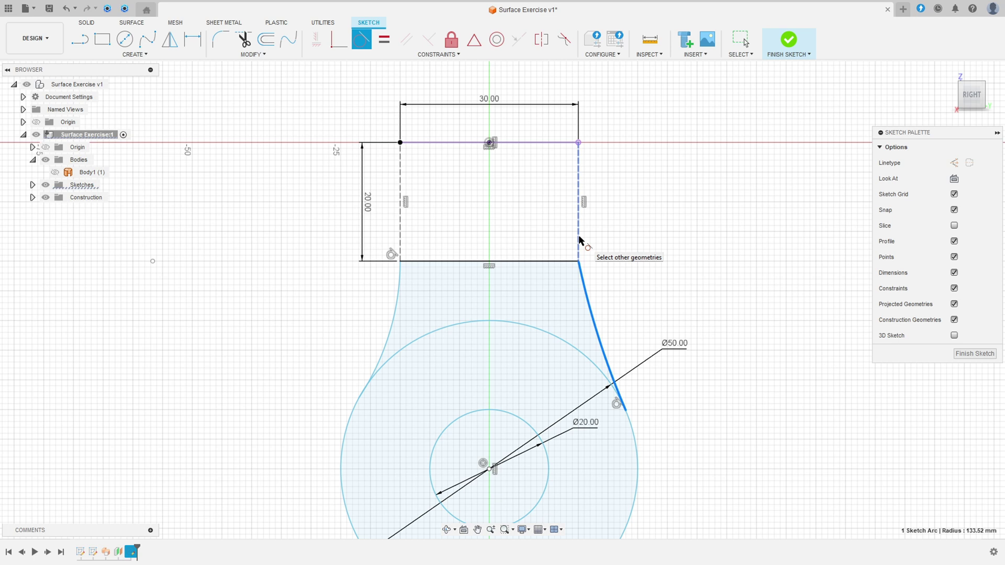
click(579, 241)
click(400, 302)
click(344, 429)
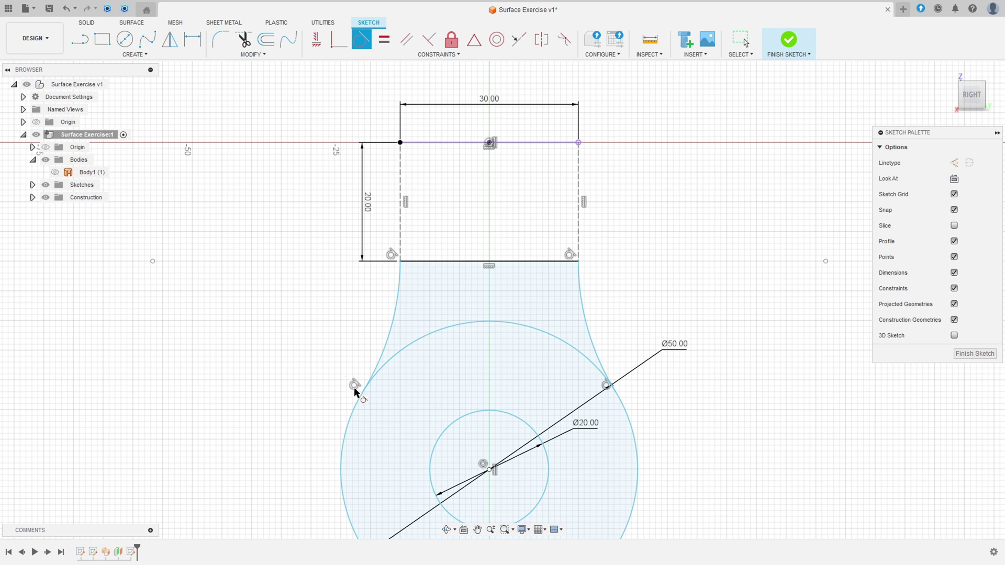
click(398, 279)
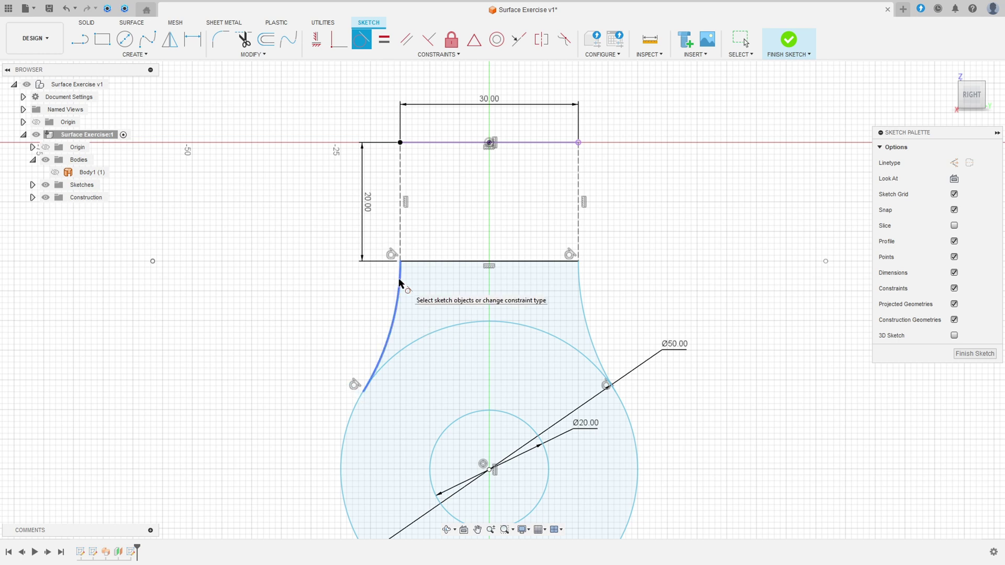
click(400, 228)
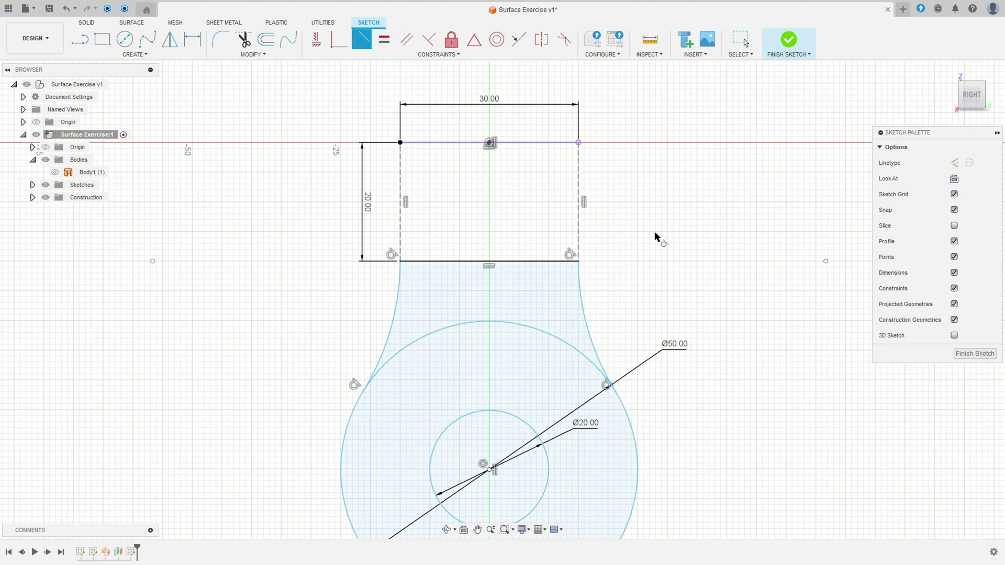
Dimension the left arc's radius to R15.
click(192, 39)
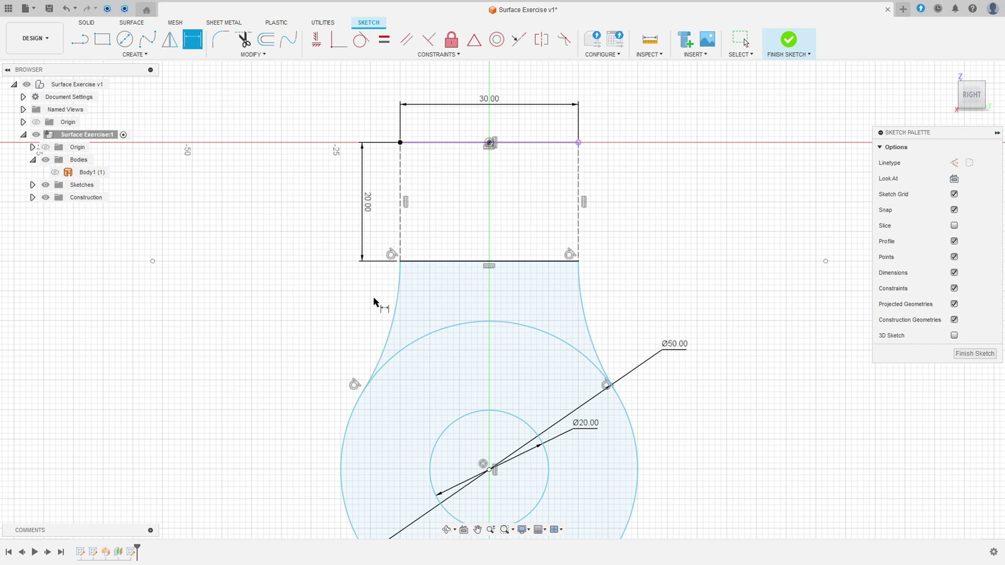
click(396, 316)
click(372, 307)
text(15)
key(Return)
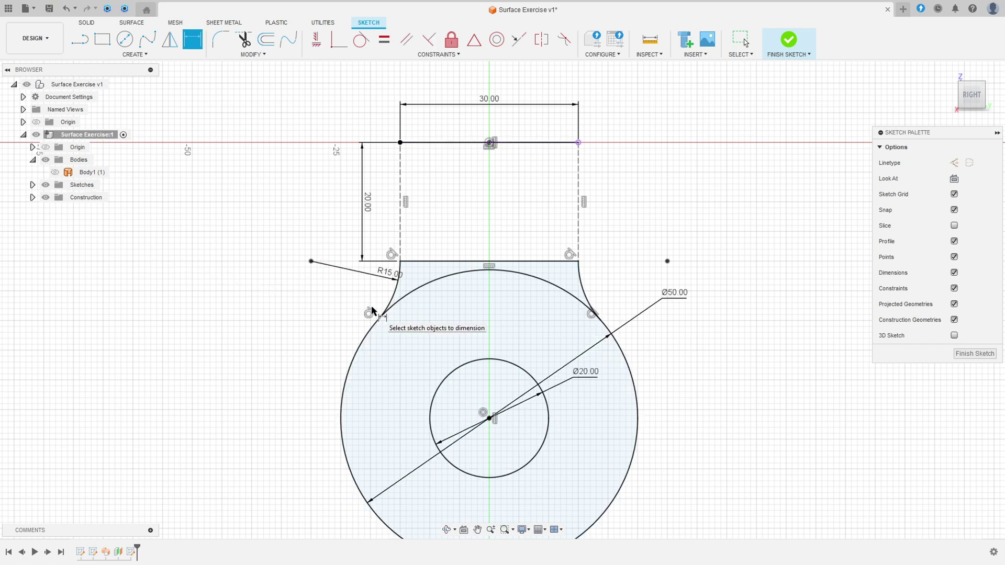
key(Escape)
Trim the top section of the Ø50 circle and finish the sketch.
click(246, 48)
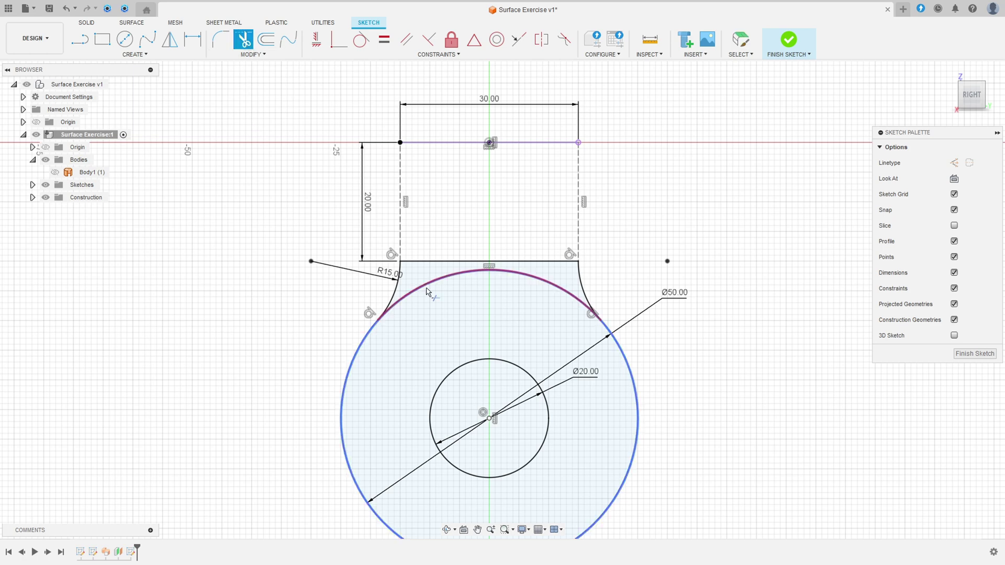
click(446, 283)
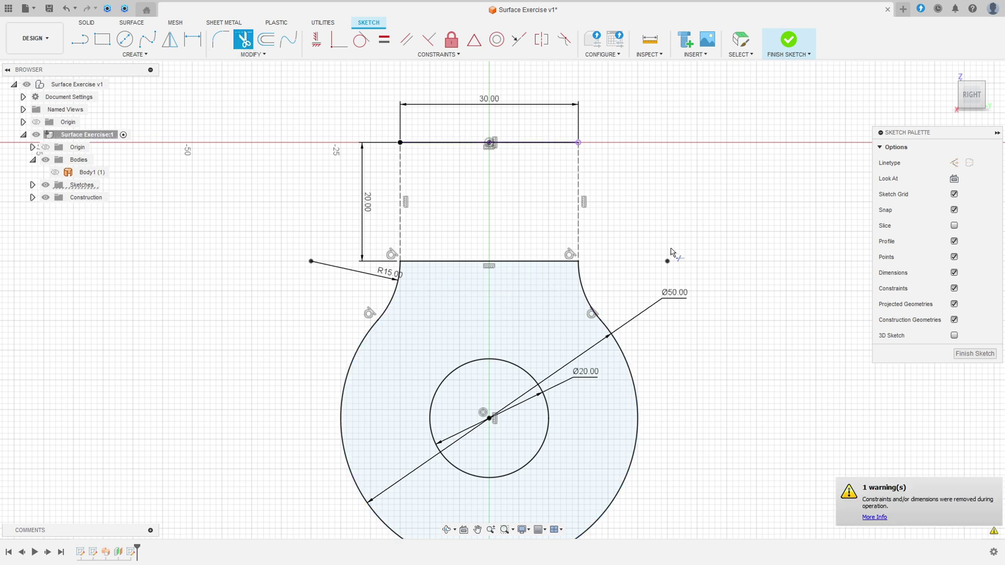
click(788, 41)
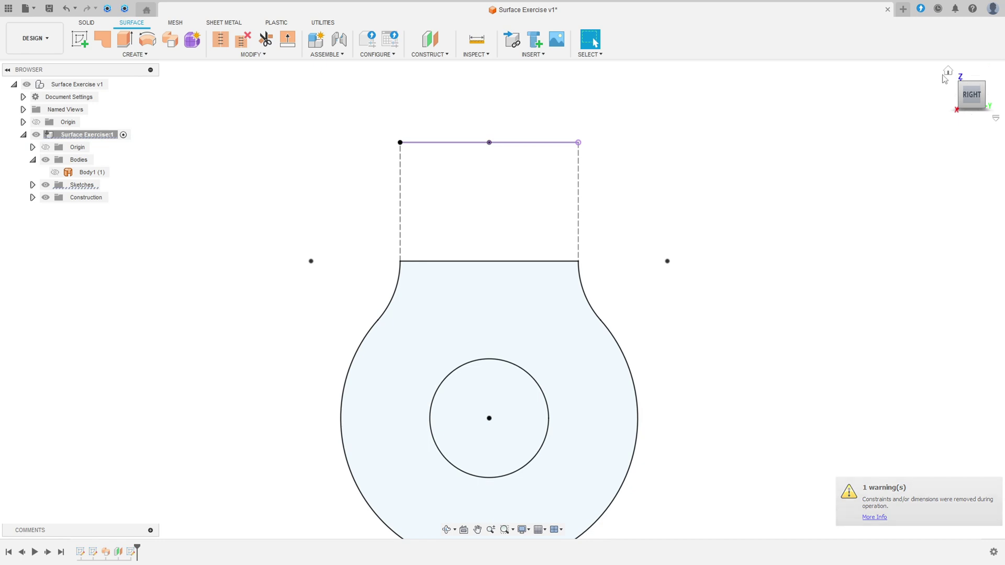
Unhide Body1 and patch the sketch profile into flat surface Body2, then return to home view.
click(55, 173)
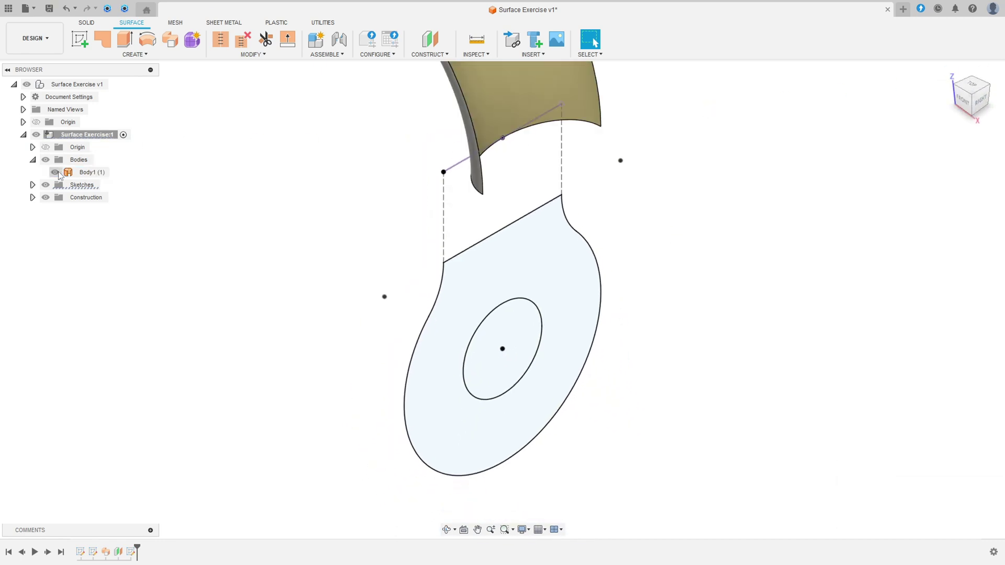
key(F6)
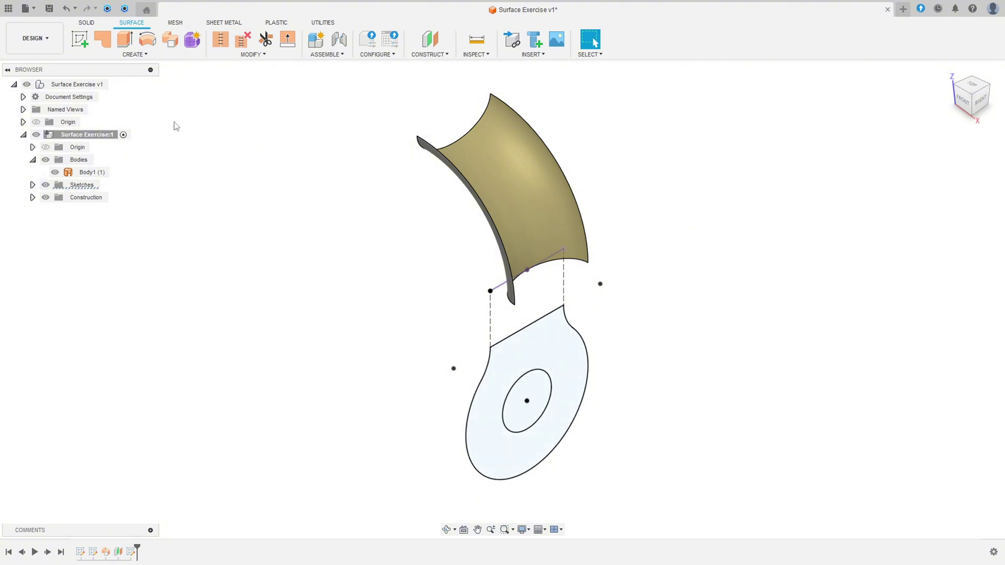
click(104, 40)
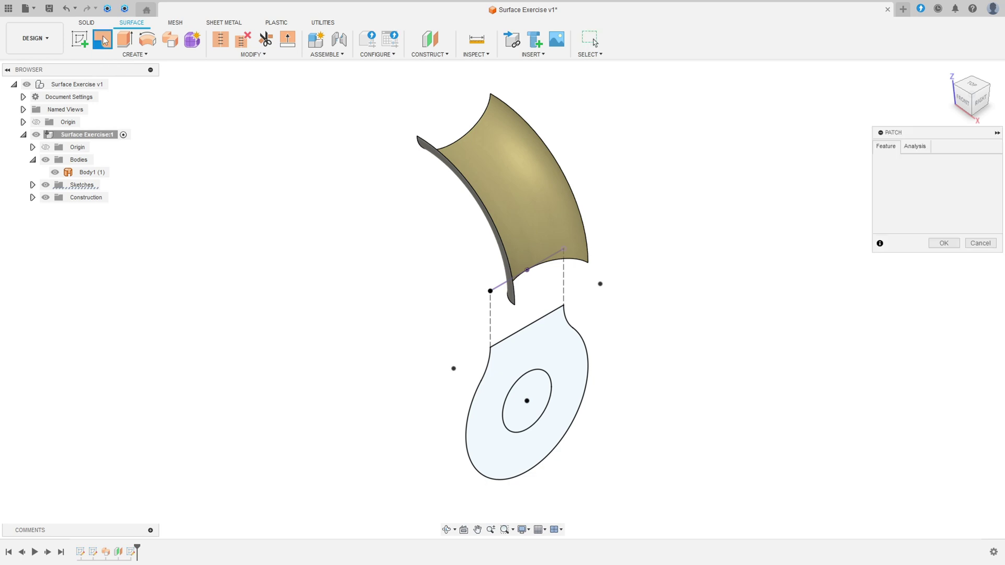
click(547, 353)
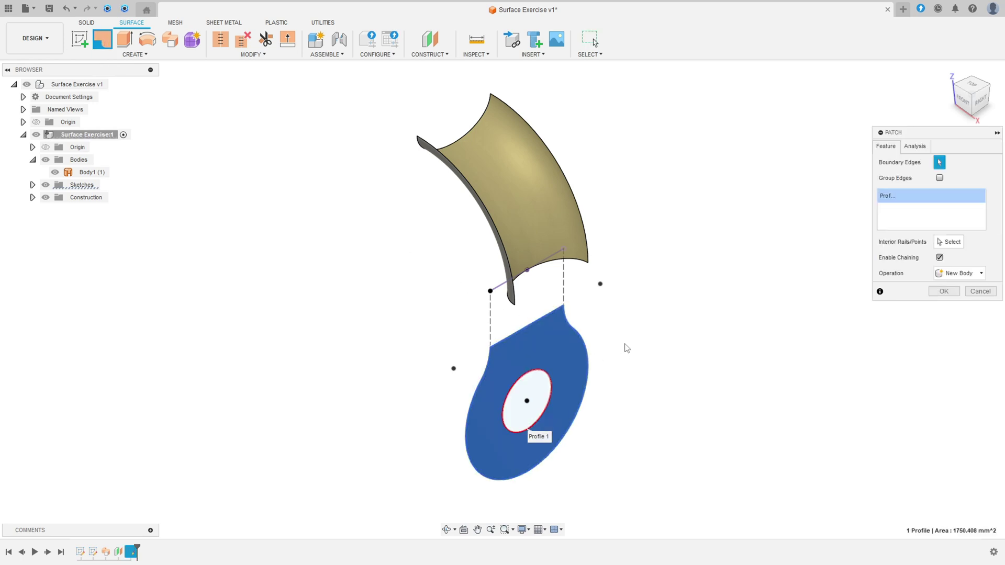
click(938, 292)
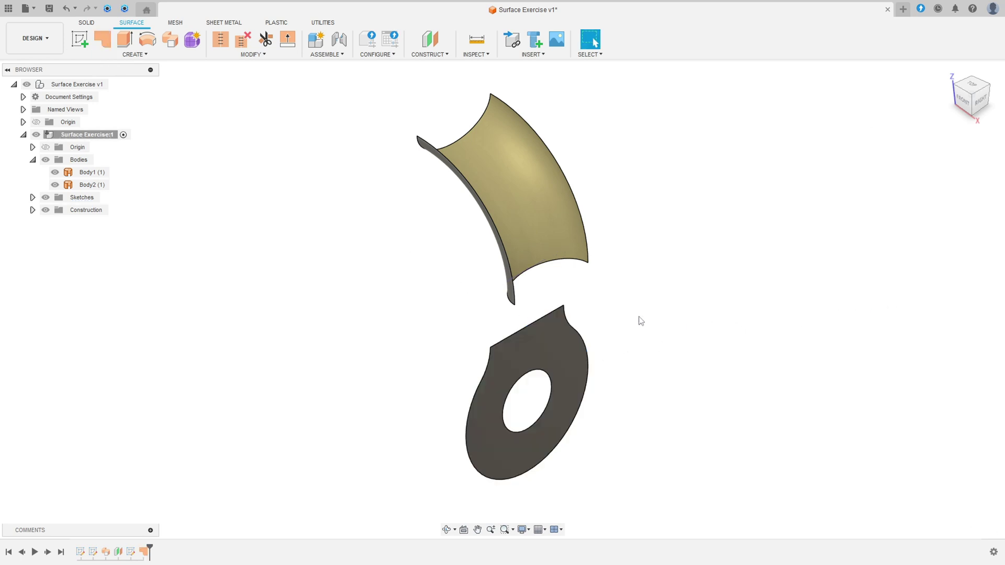
mouse_move(581, 292)
shift+middle_down()
mouse_move(635, 274)
mouse_move(588, 279)
shift+middle_up()
click(948, 78)
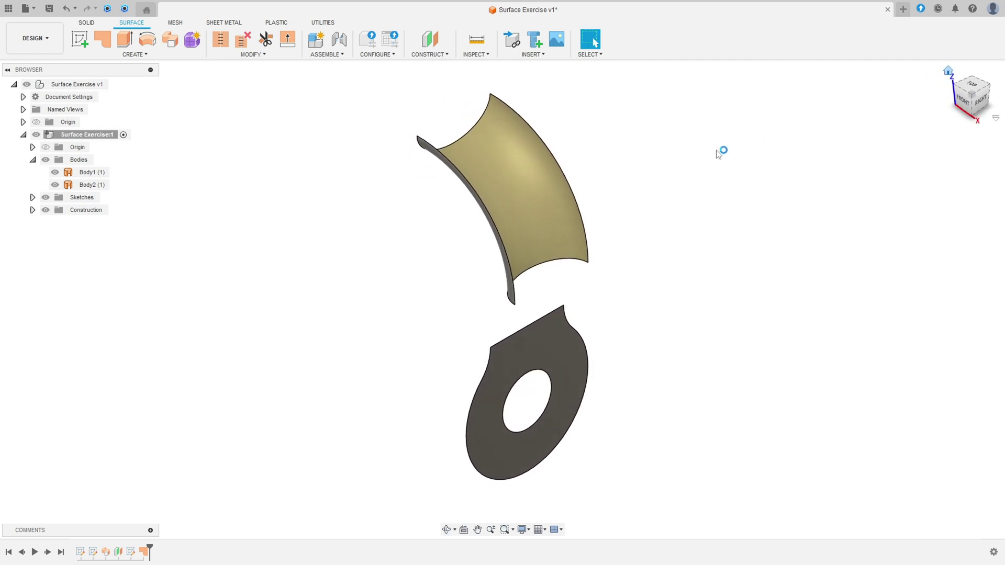
On the front plane, project Body1's edges using the Bodies filter, then hide the bodies.
click(80, 39)
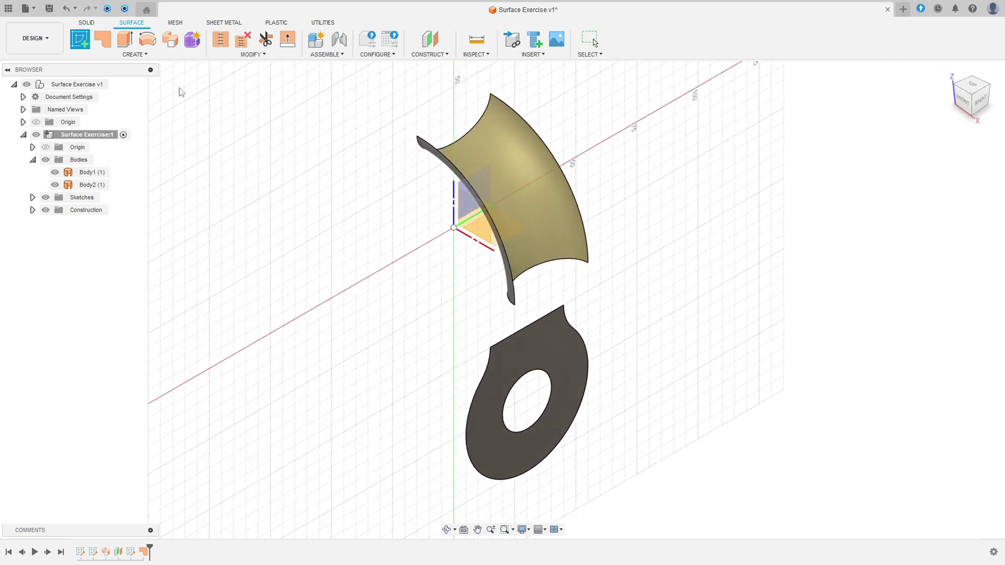
click(477, 218)
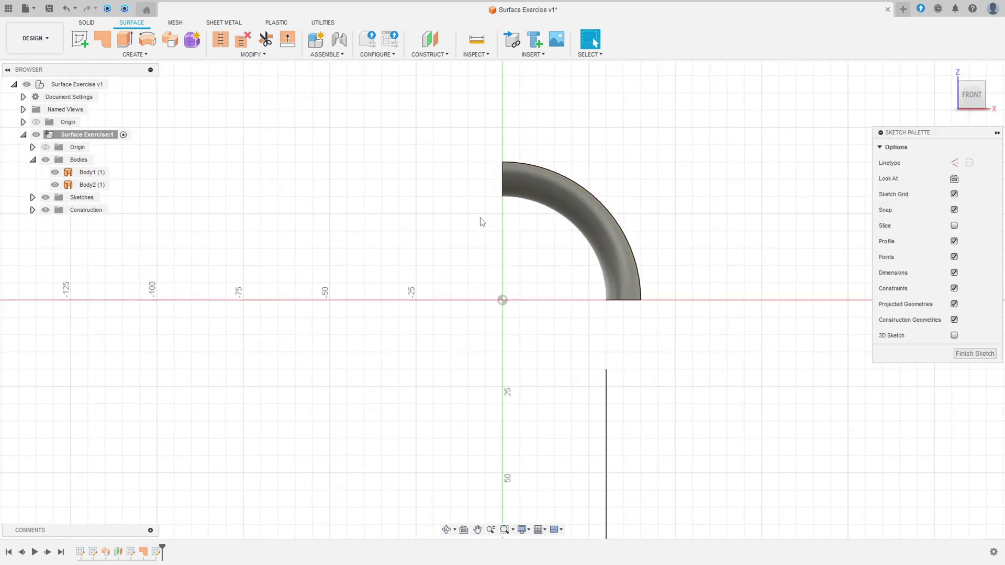
click(134, 54)
mouse_move(157, 213)
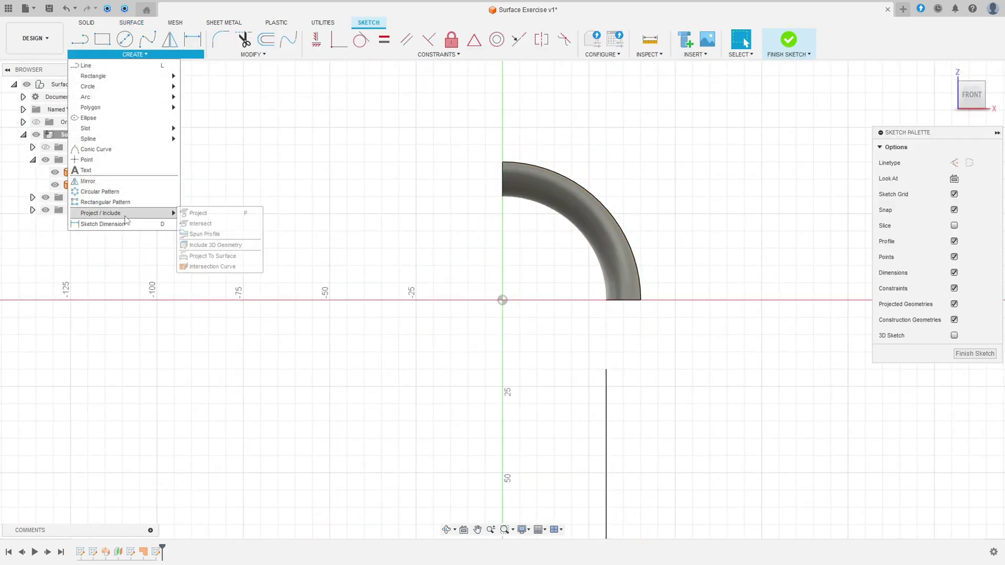
click(199, 213)
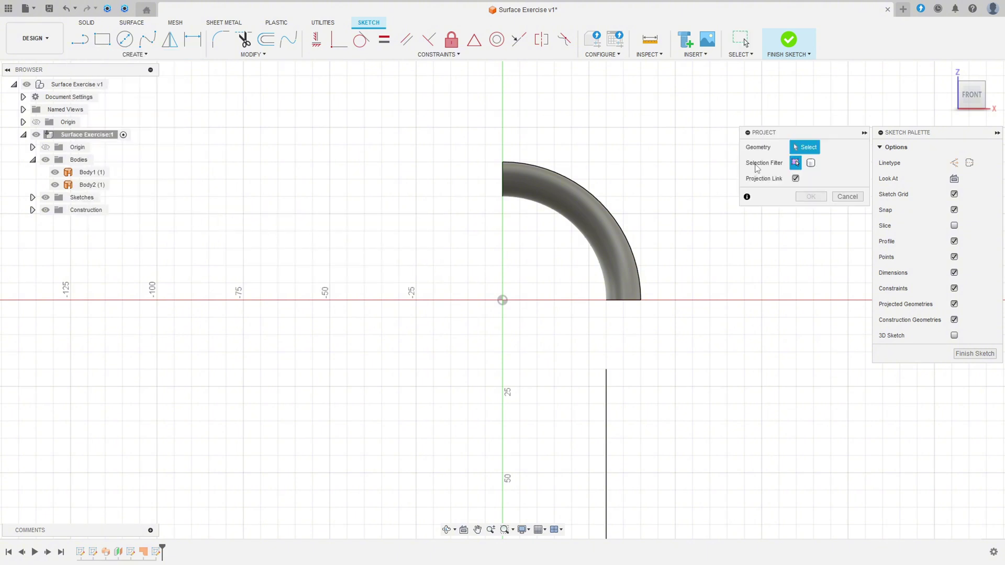
click(811, 164)
click(605, 225)
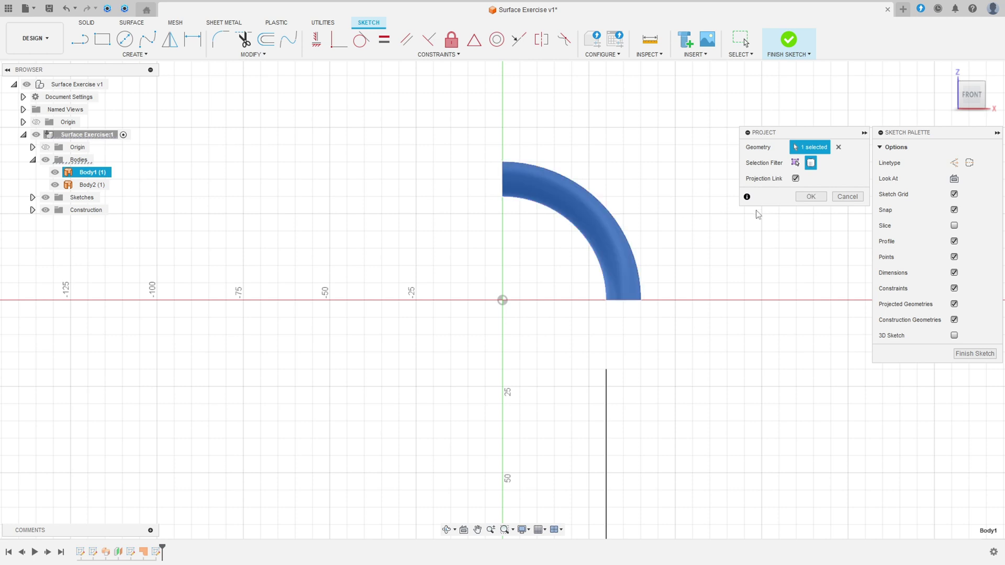
click(813, 196)
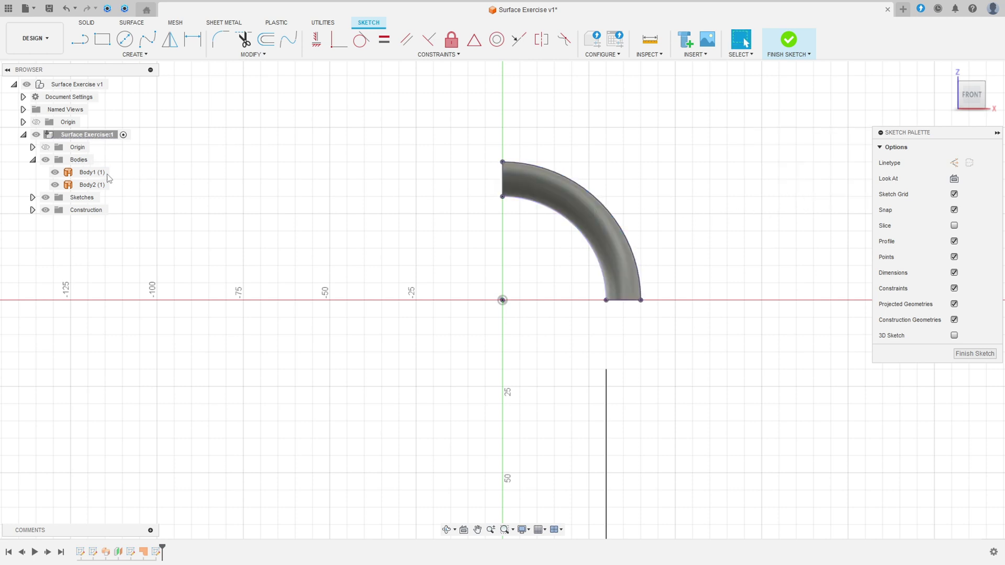
click(46, 160)
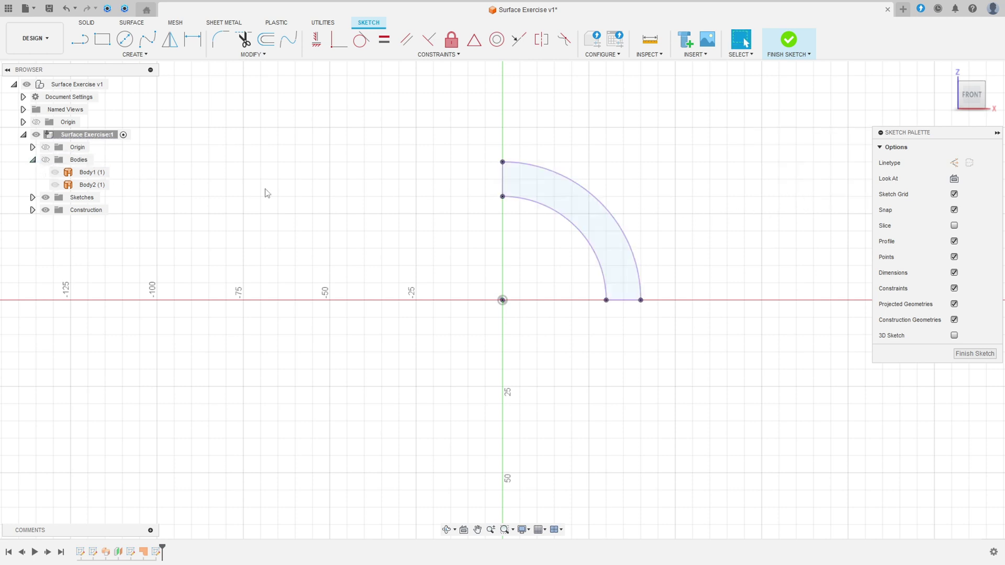
Draw a three-point arc from the outer projected arc down to the horizontal axis.
click(142, 55)
mouse_move(119, 96)
click(204, 96)
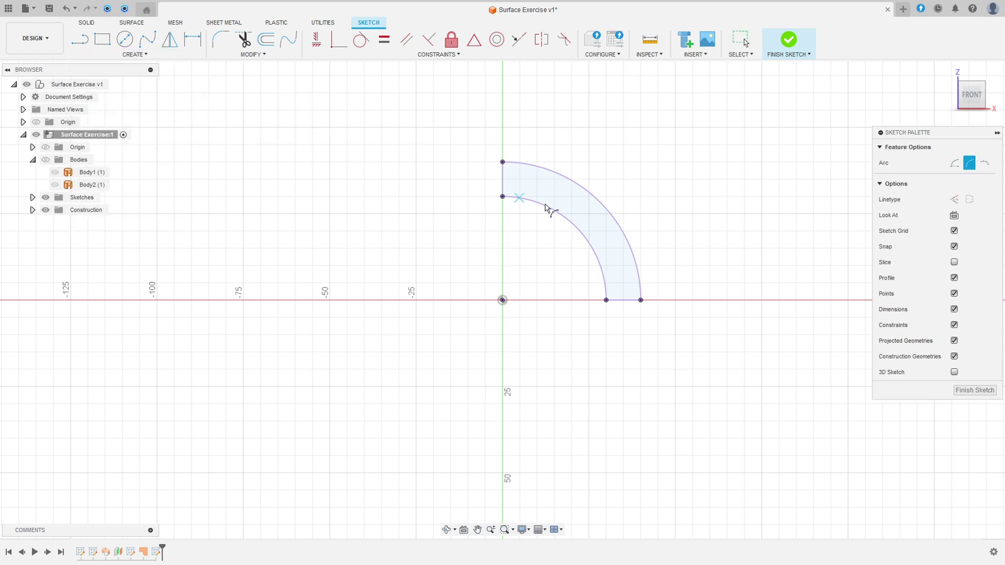
click(605, 210)
click(632, 300)
scroll(648, 285, up, 2)
click(643, 284)
scroll(643, 285, up, 1)
key(Escape)
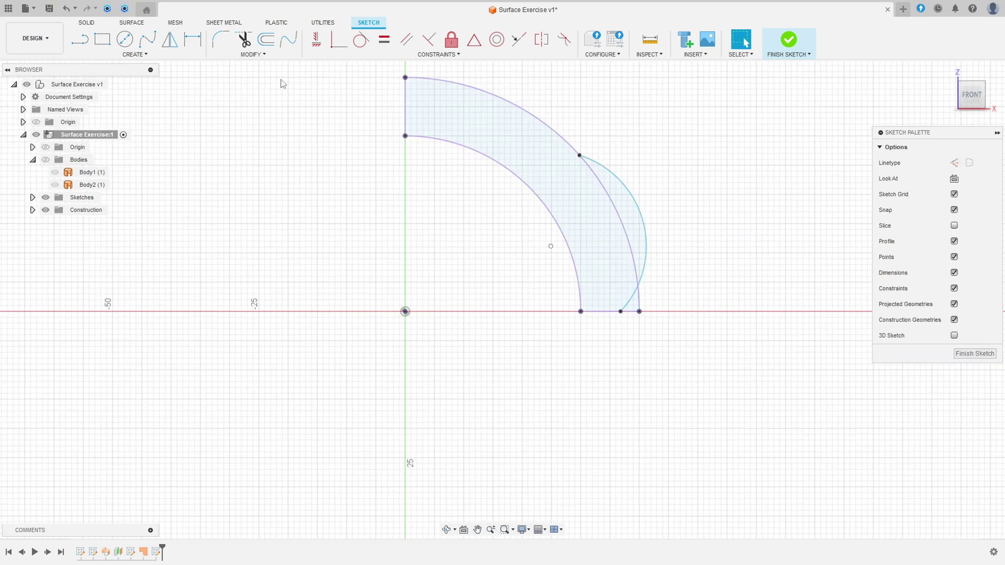
Dimension the arc with a 3 mm gap from the outer corner and a 25 mm height.
click(192, 39)
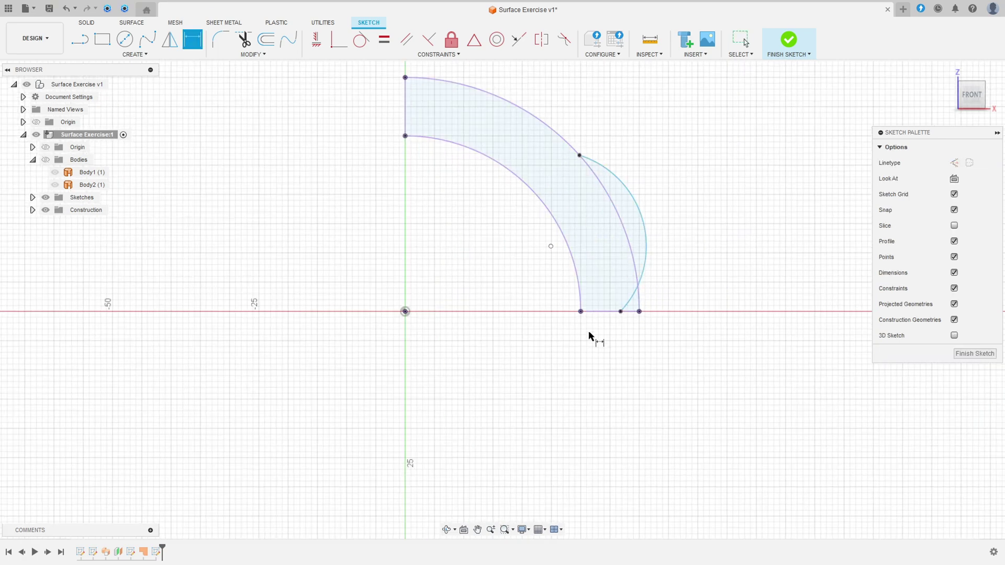
click(621, 312)
click(639, 311)
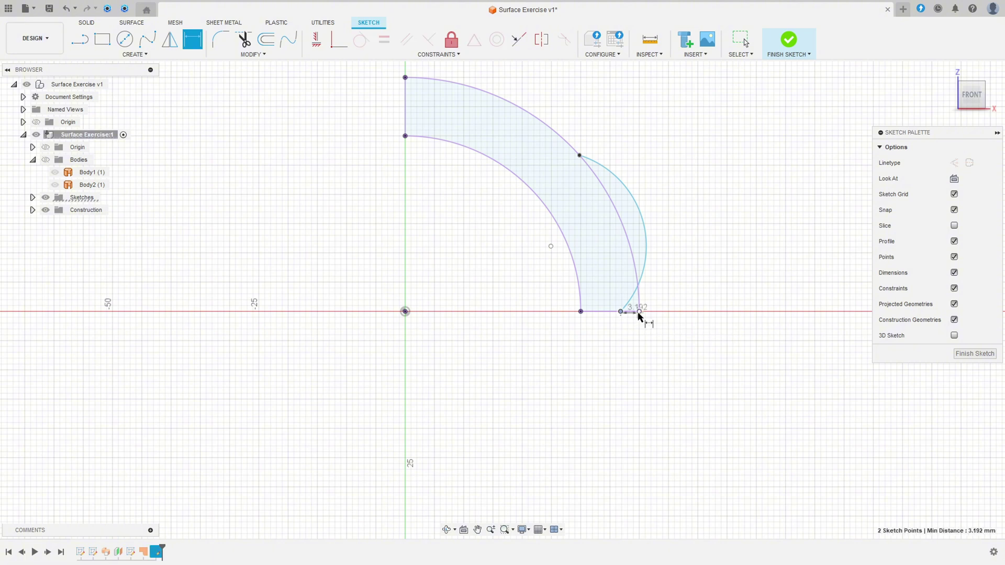
click(689, 338)
text(3)
key(Return)
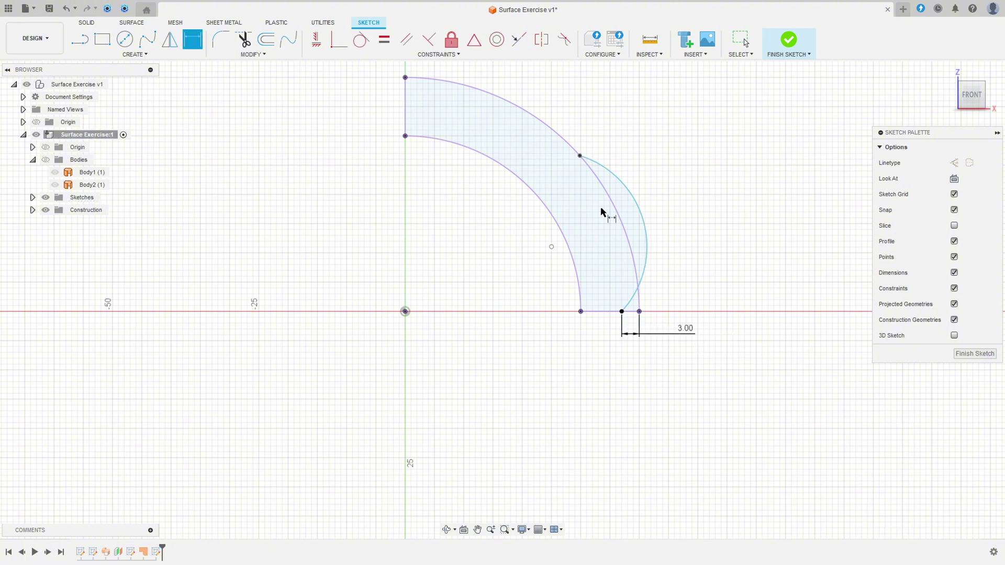
click(579, 156)
click(622, 312)
click(741, 236)
text(2)
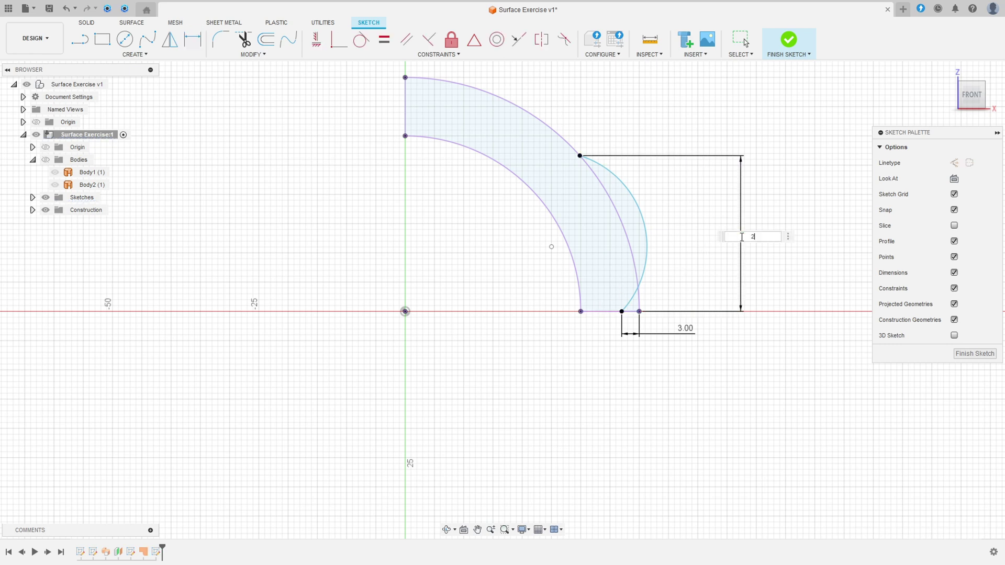
text(5)
key(Return)
key(Escape)
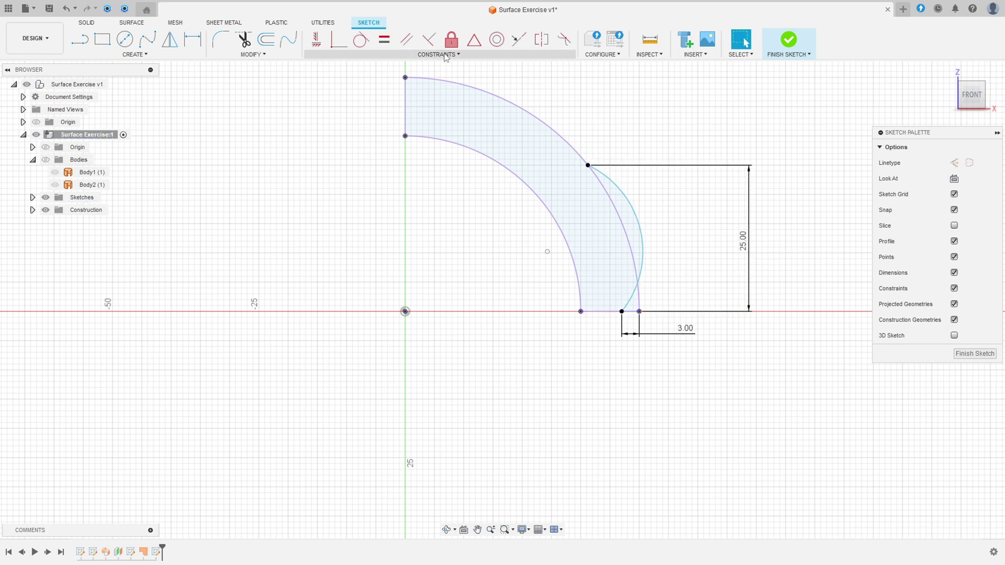
Make the dividing arc tangent to the outer arc, finish the sketch, and show the surface bodies.
click(361, 40)
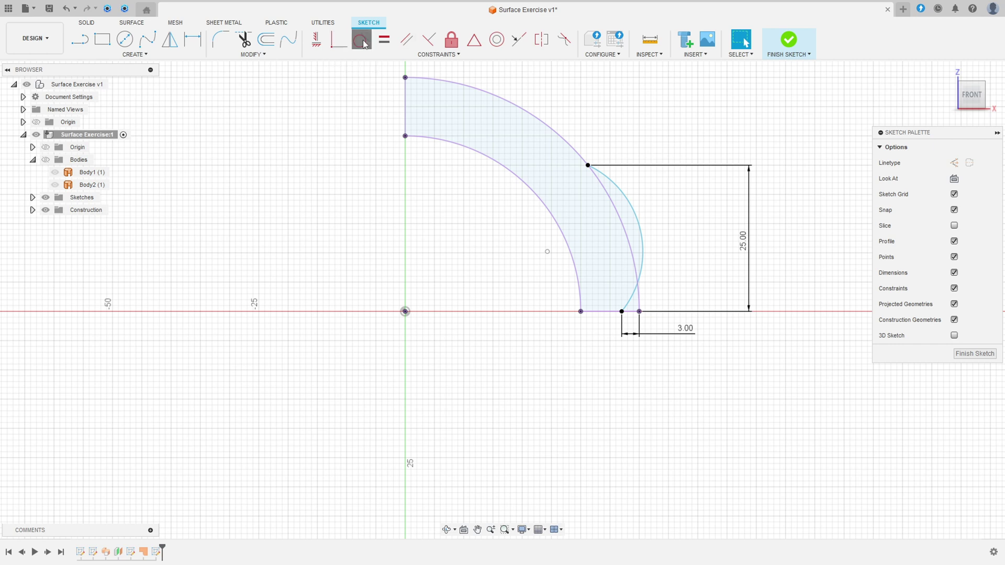
click(631, 206)
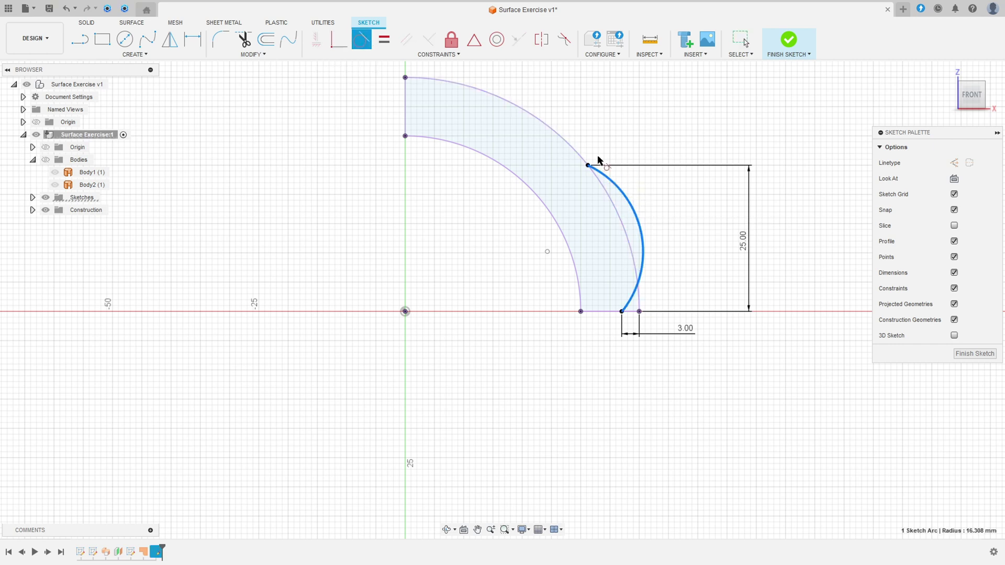
click(560, 134)
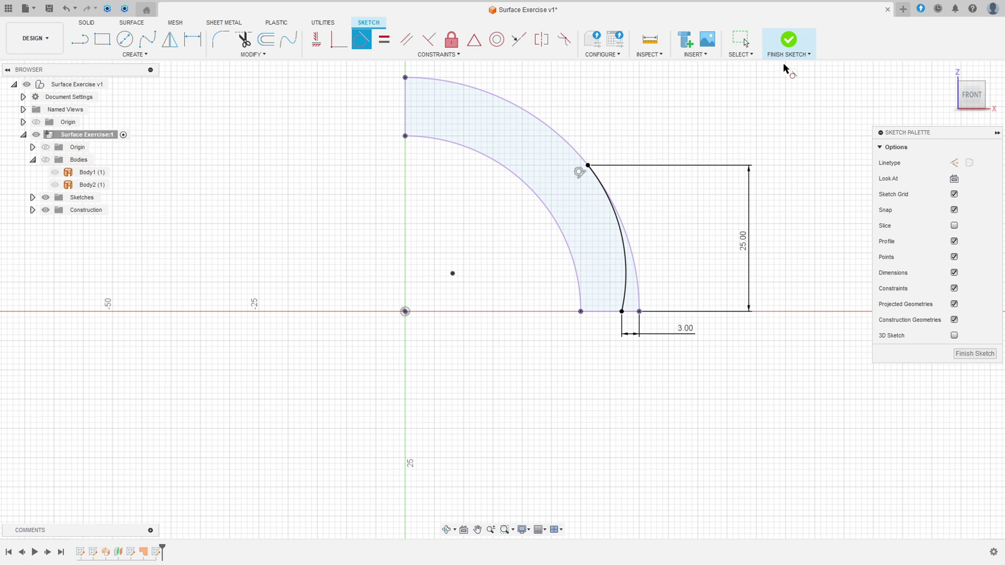
click(788, 39)
click(947, 73)
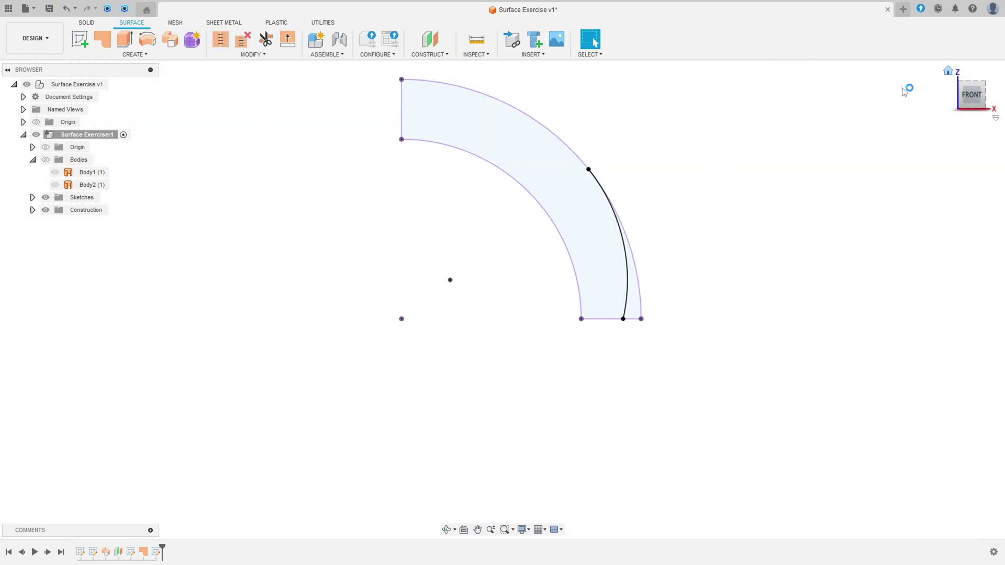
Split the curved upper surface Body1 using the sketched arc as the splitting tool.
click(46, 159)
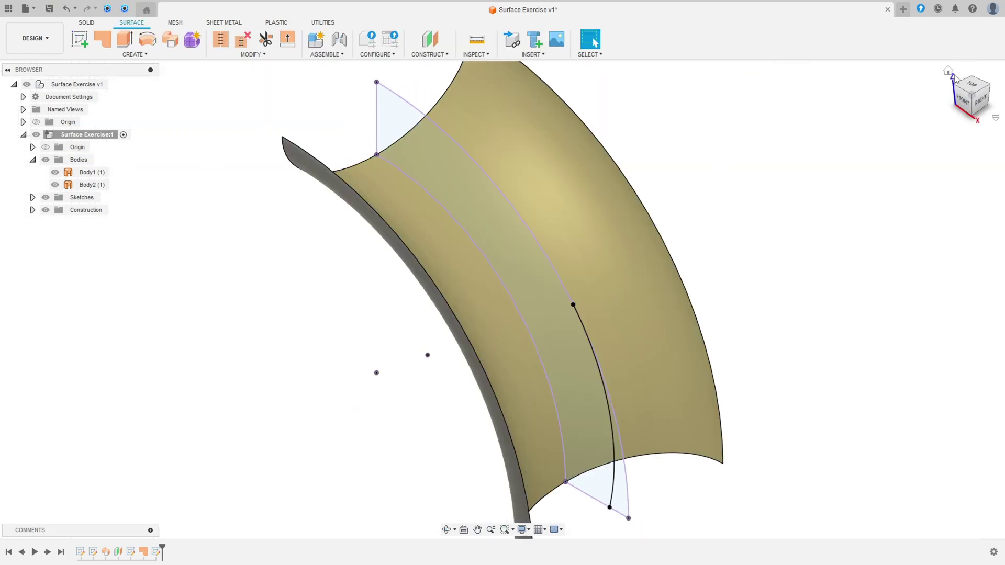
click(948, 51)
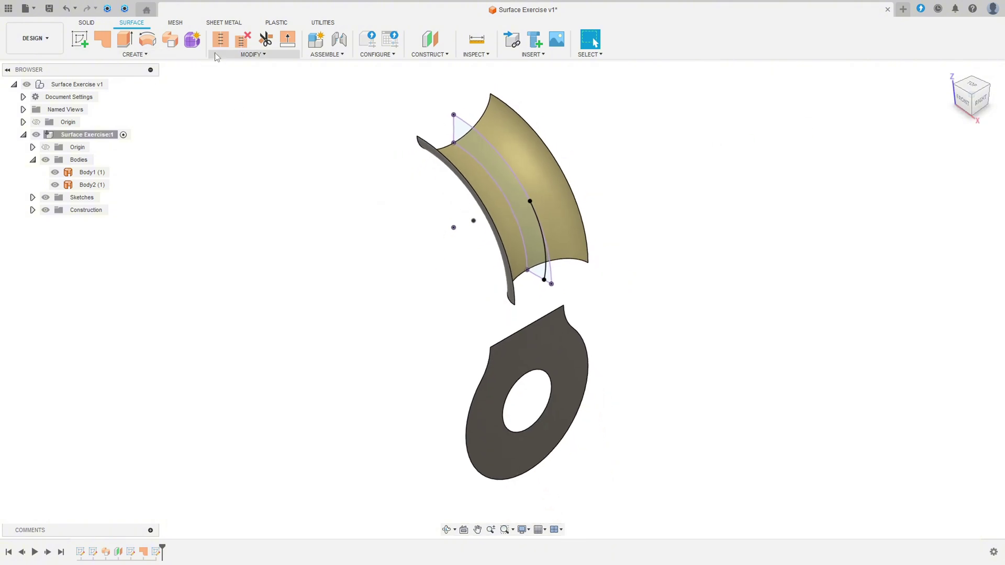
click(253, 54)
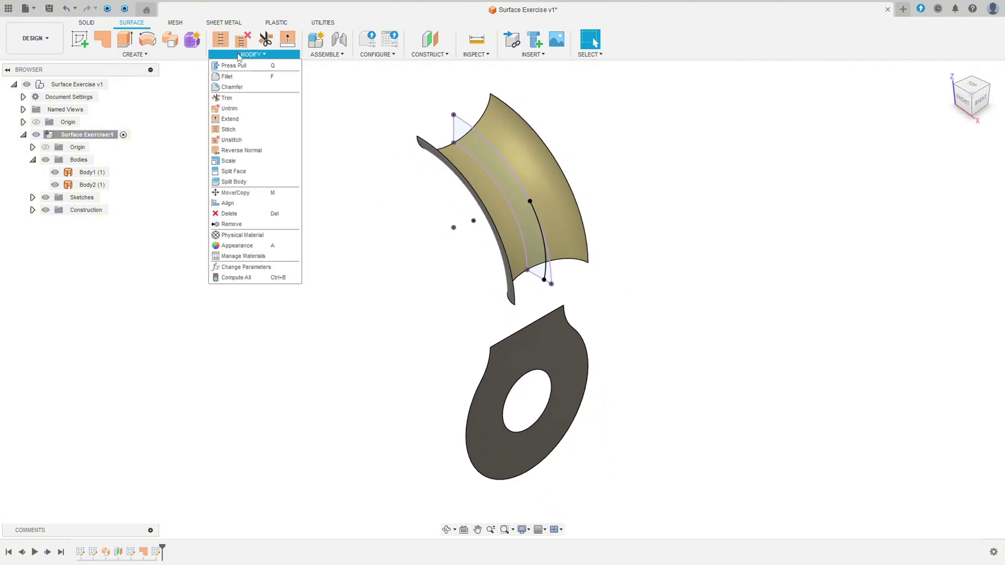
click(235, 181)
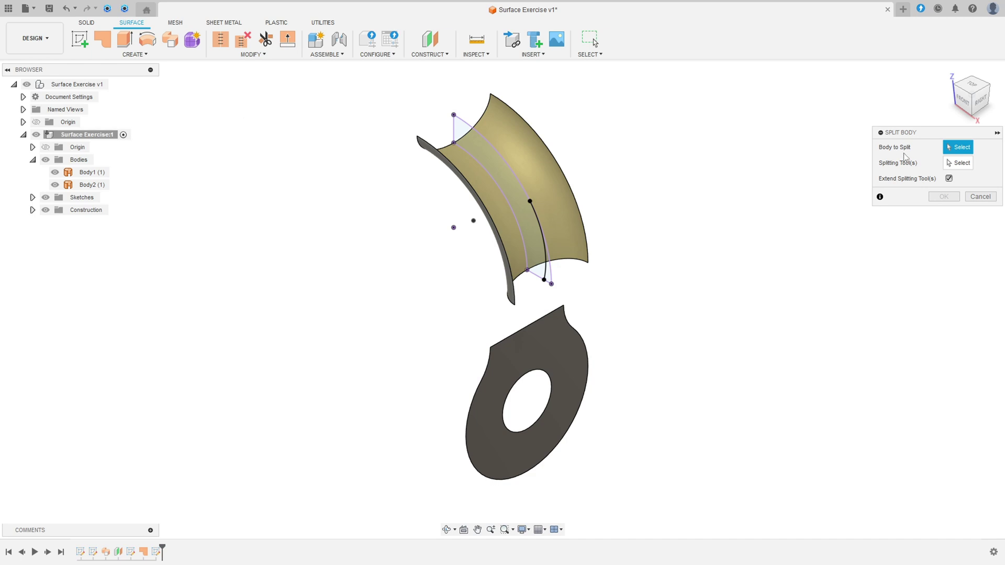
click(546, 178)
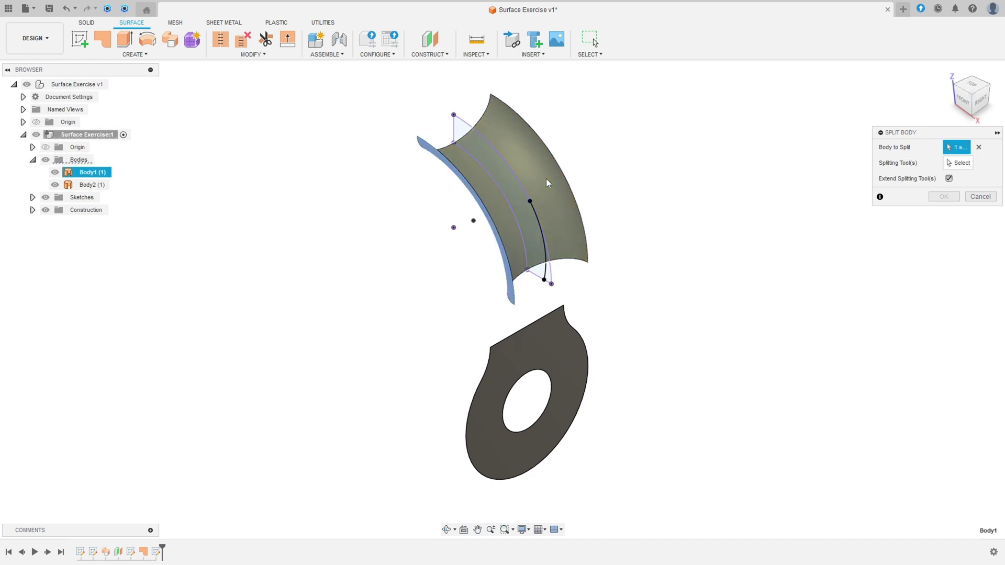
click(957, 166)
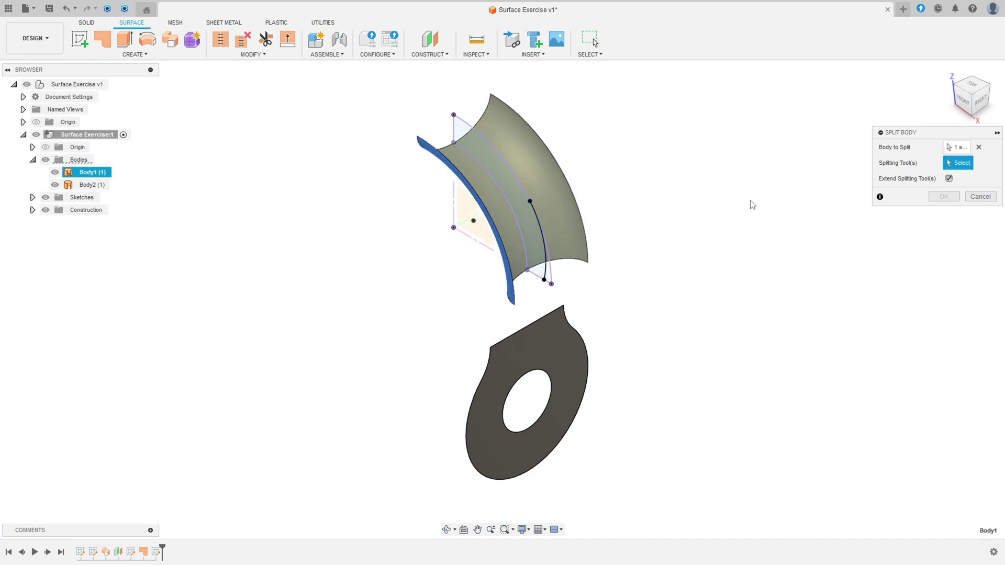
scroll(527, 256, up, 3)
click(554, 264)
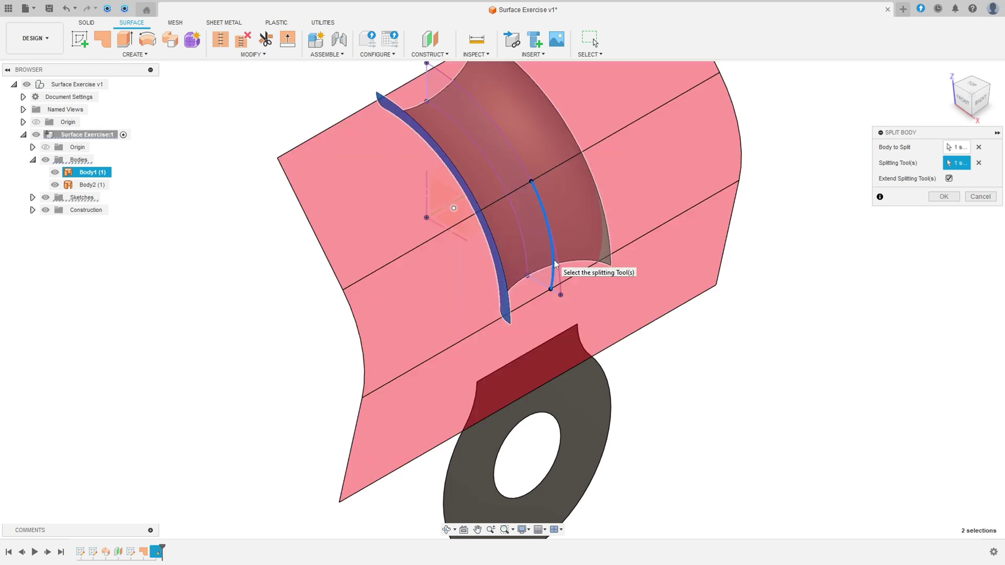
click(943, 196)
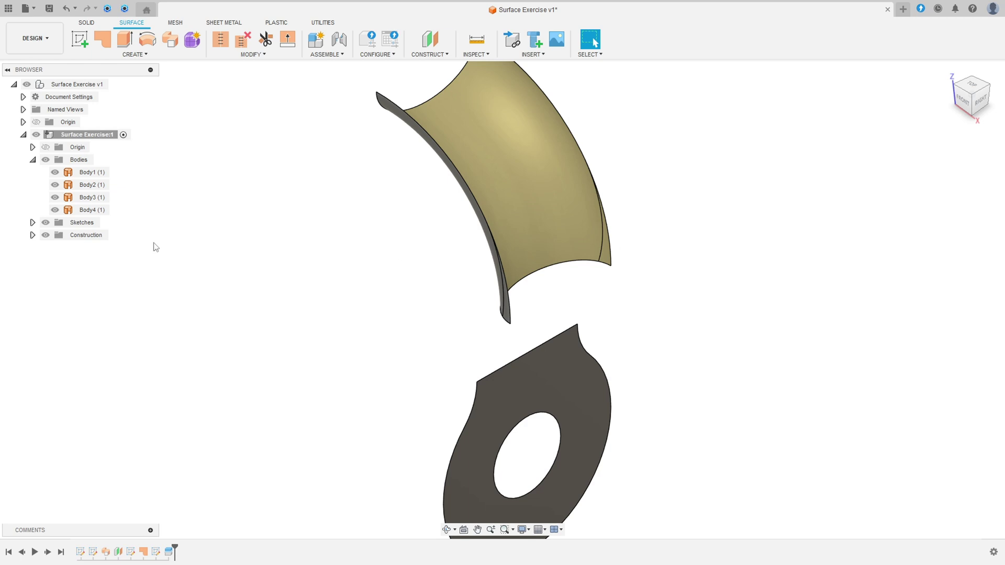
Remove the Body3 and Body4 slivers, keeping only Body1 and Body2.
click(87, 197)
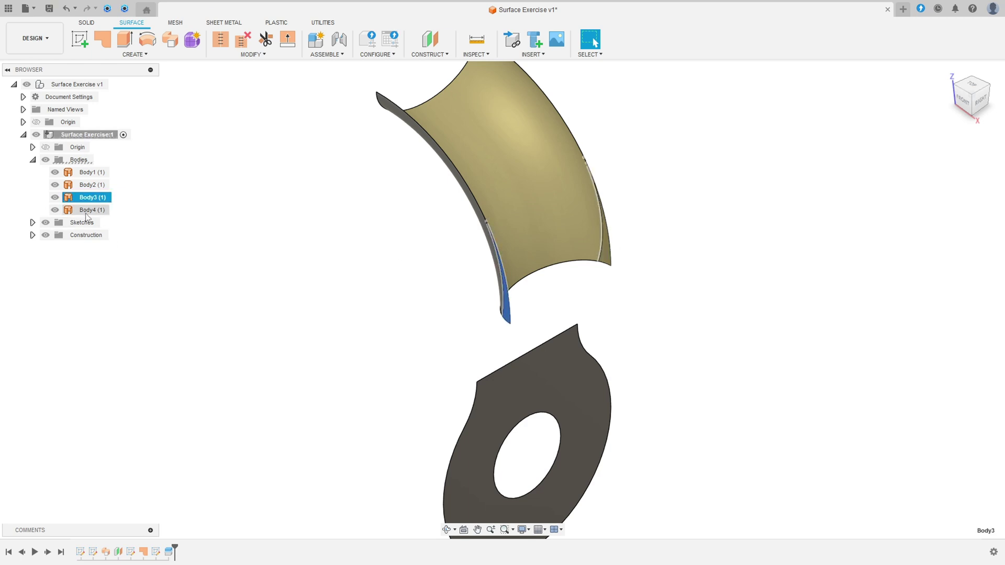
click(87, 211)
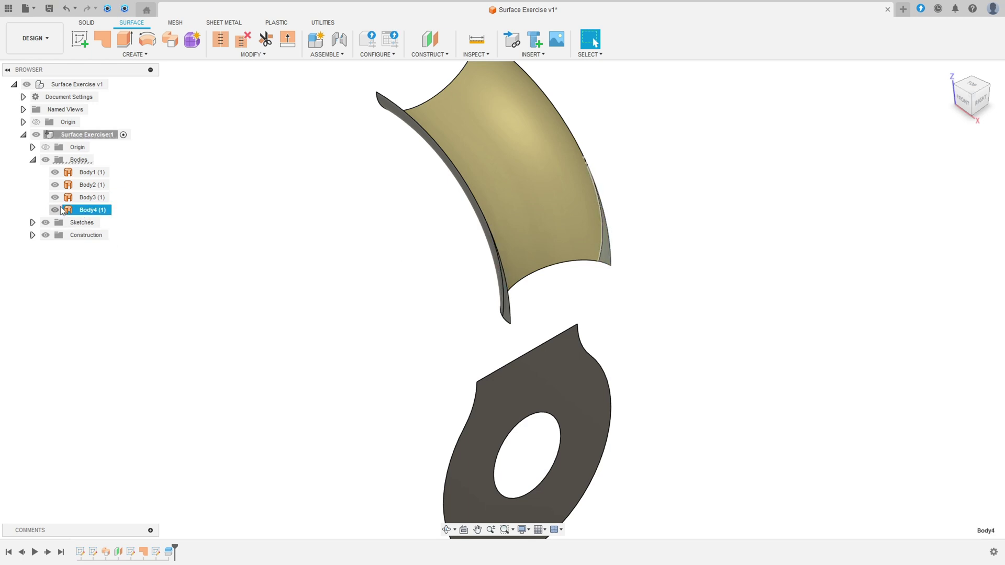
ctrl+click(91, 200)
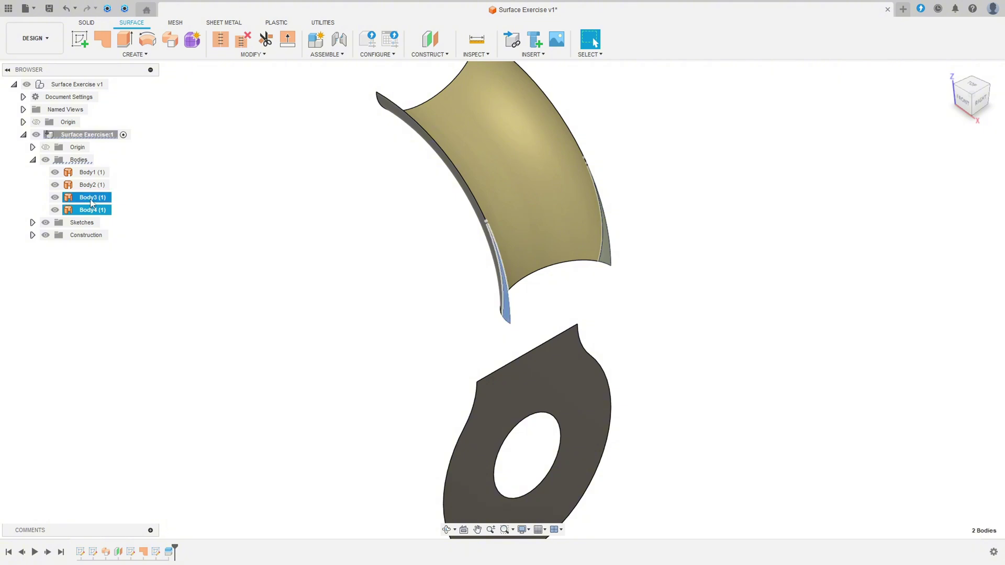
right_click(92, 201)
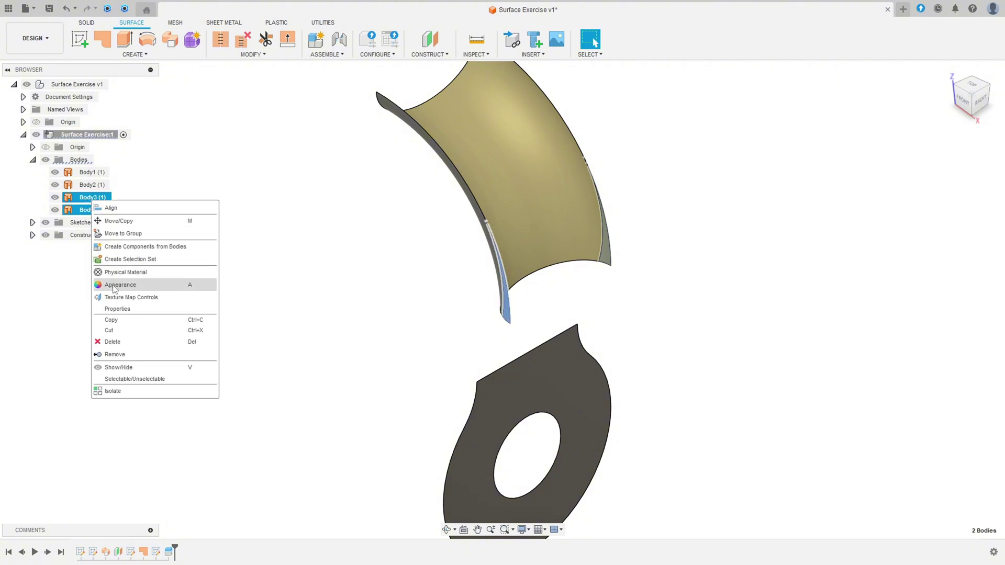
click(115, 355)
shift+middle_drag(289, 335, 315, 284)
shift+middle_drag(595, 306, 610, 292)
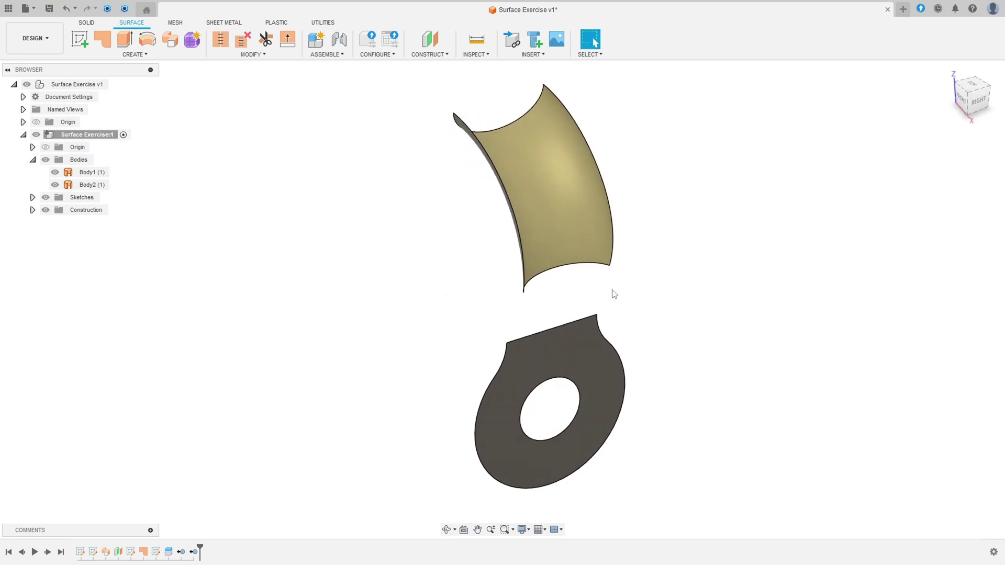
click(573, 250)
Start a loft from the upper surface's lower edge to the ear piece's top edge.
key(Escape)
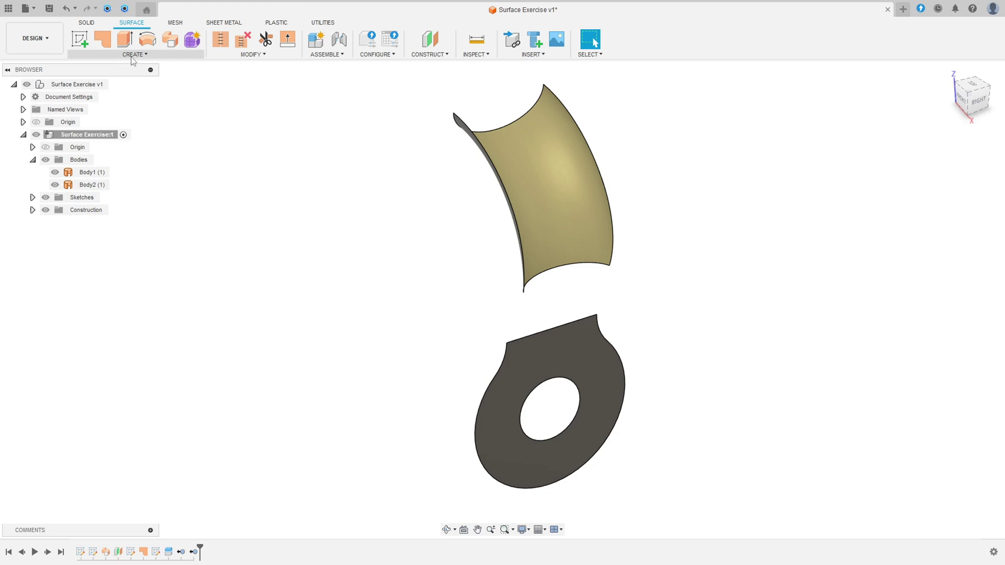
click(135, 55)
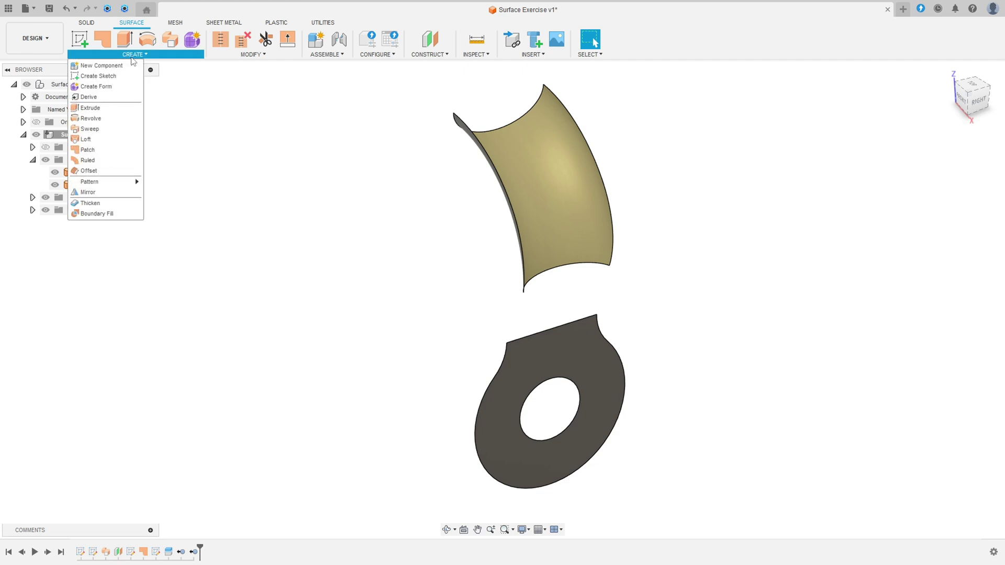
click(89, 139)
click(565, 265)
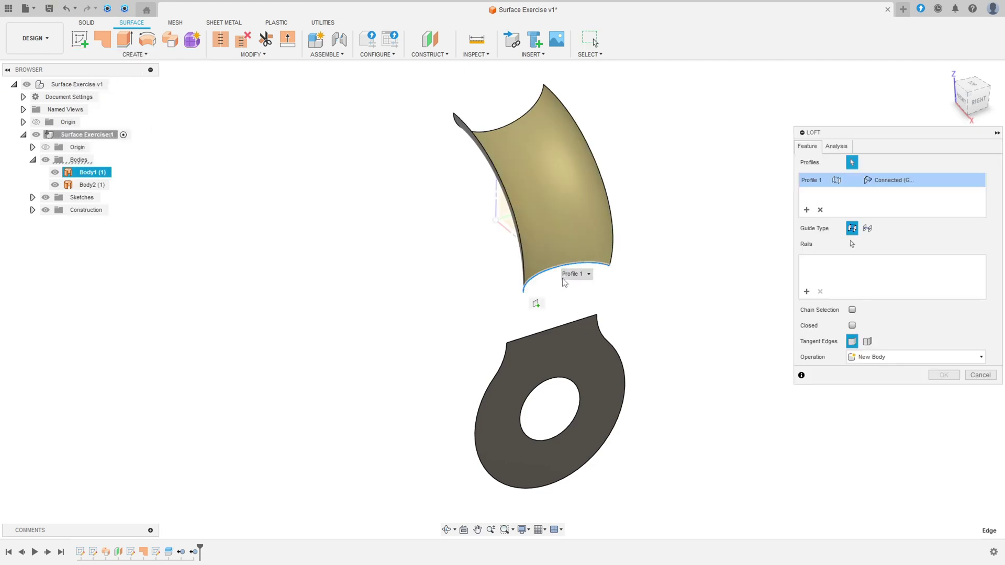
click(560, 328)
shift+middle_drag(709, 296, 722, 276)
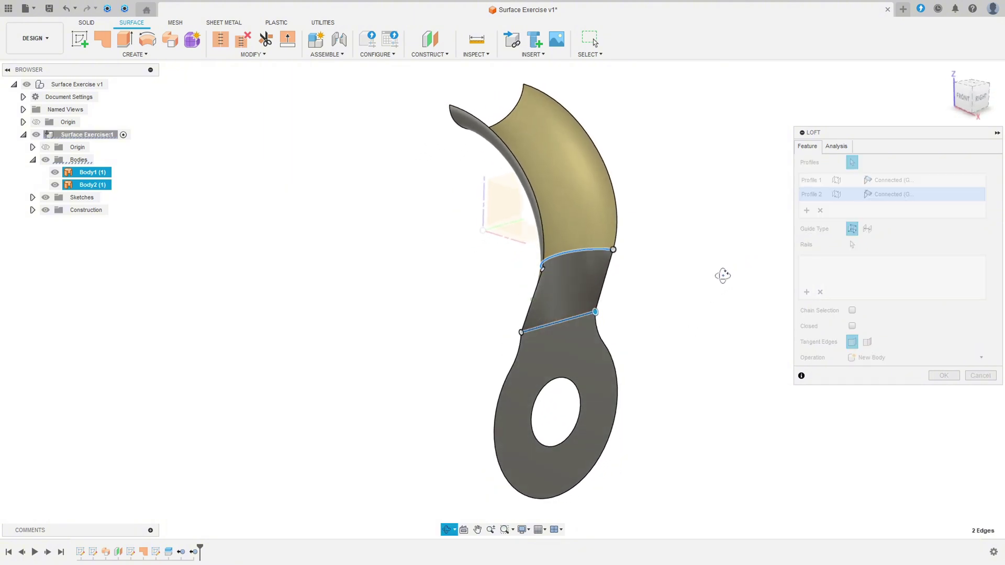
Set both loft profiles to Tangent (G1) continuity and create the loft as Body5.
click(908, 182)
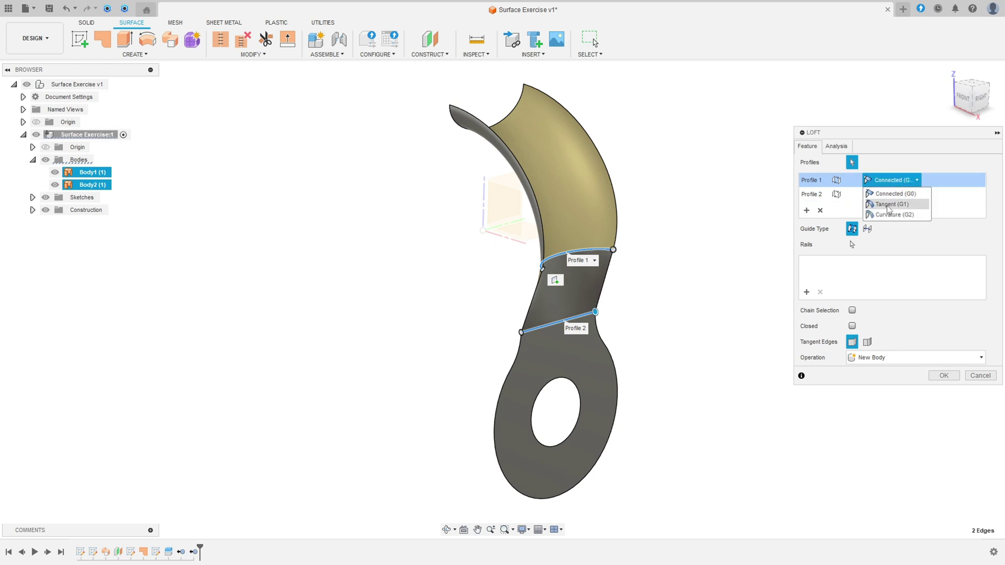
click(888, 204)
click(892, 194)
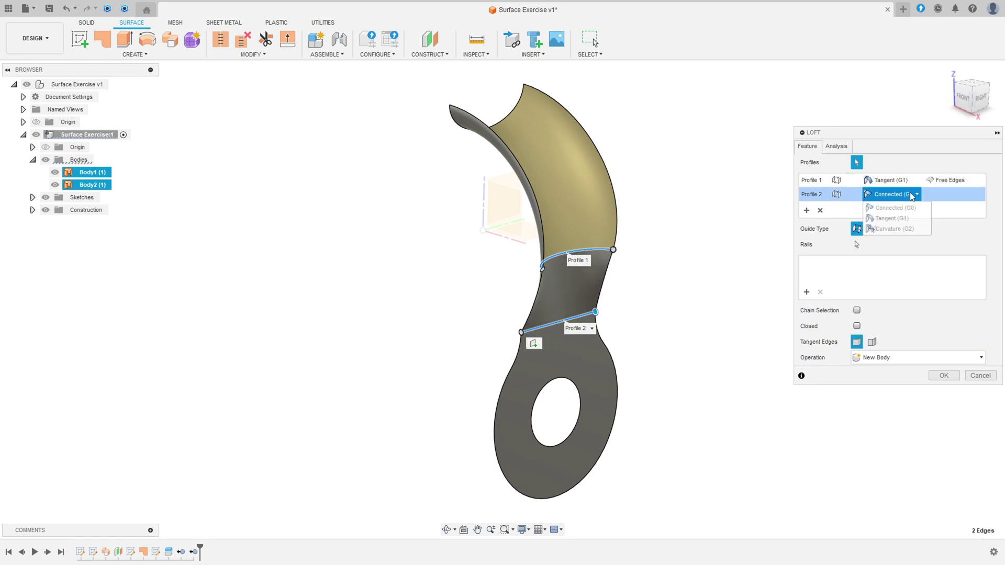
click(886, 220)
shift+middle_drag(661, 275, 692, 271)
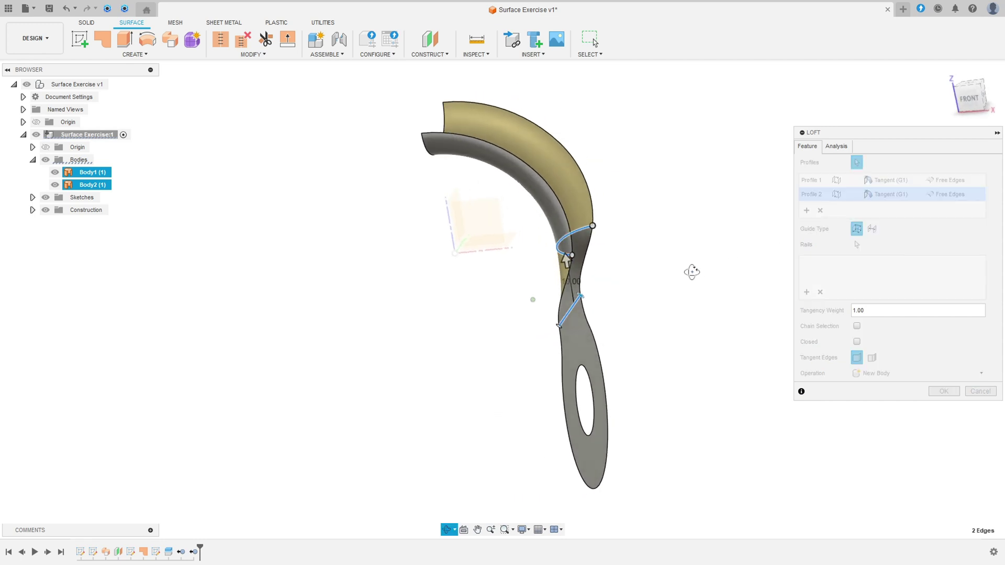
click(948, 395)
shift+middle_drag(662, 213, 285, 190)
click(948, 72)
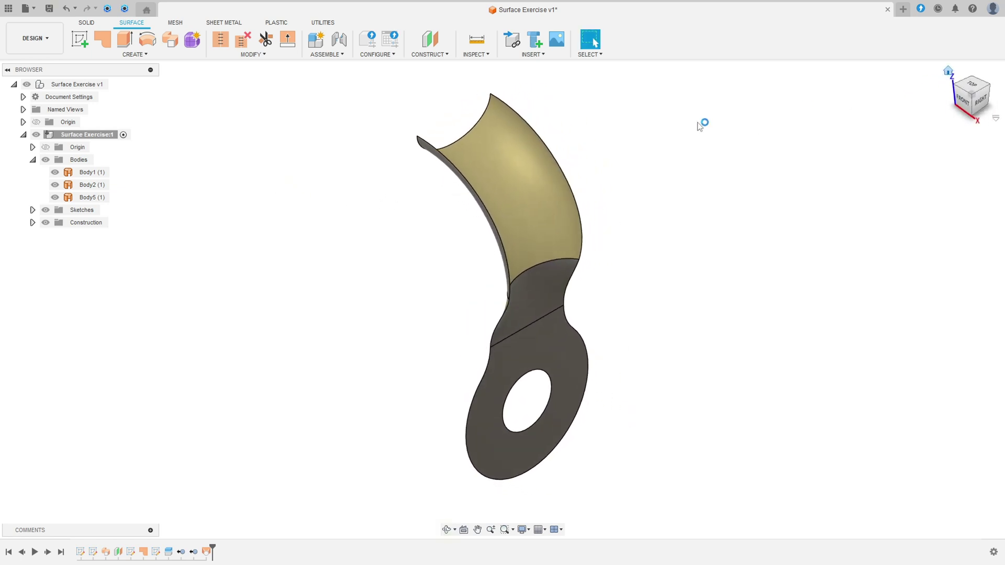
Mirror the upper surface, loft body and flat ear piece across the plane as new bodies.
click(135, 54)
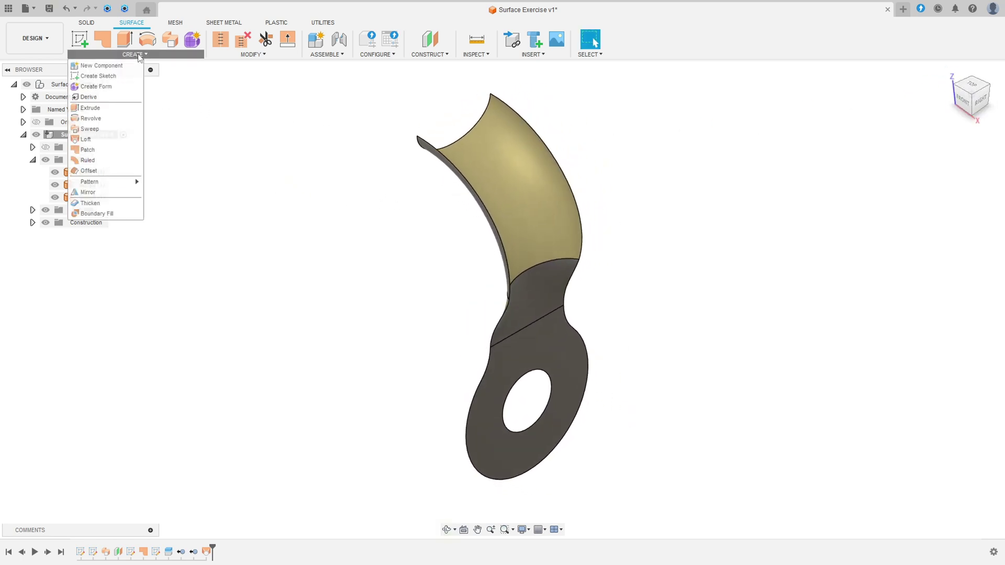
click(101, 198)
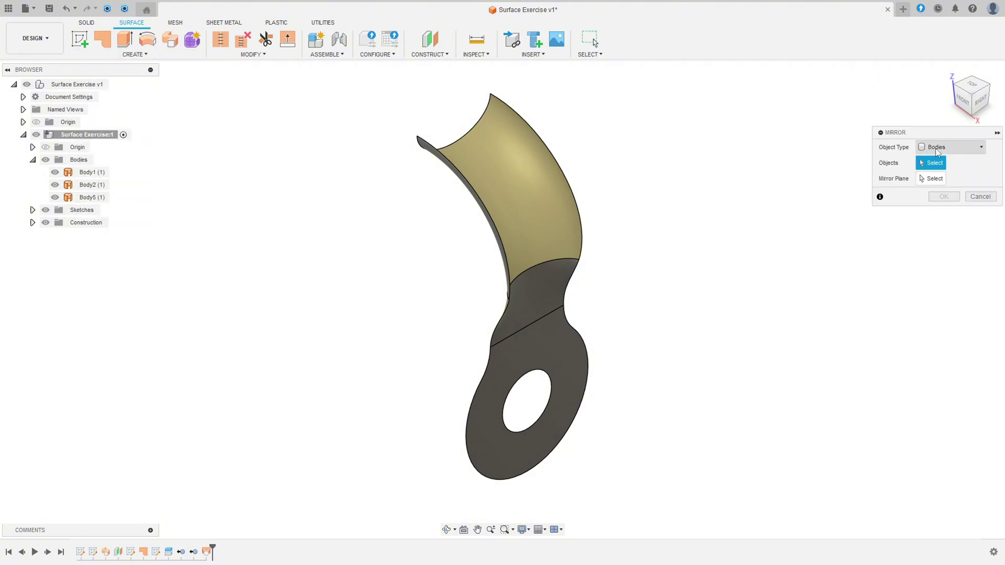
click(500, 183)
click(535, 293)
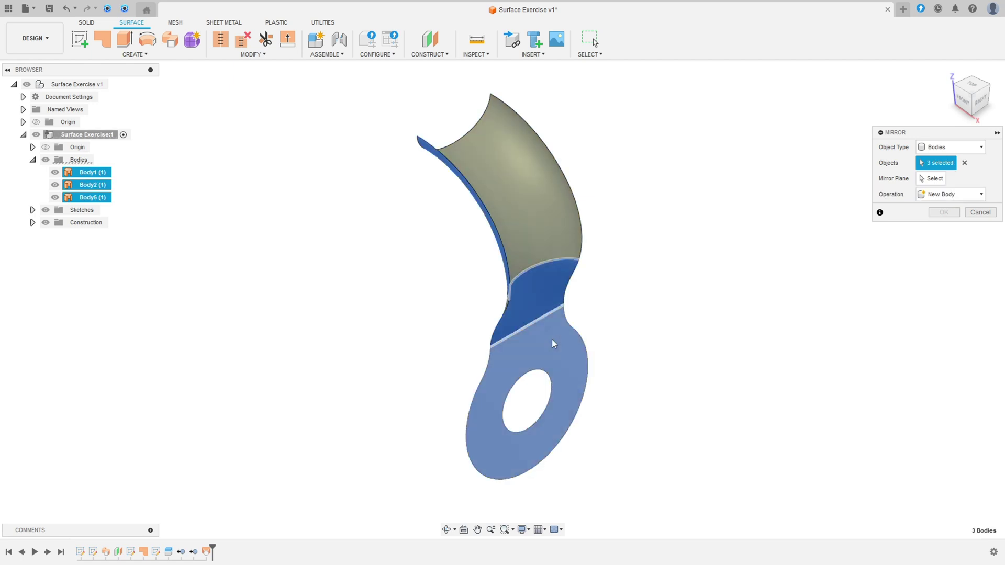
click(552, 342)
click(930, 181)
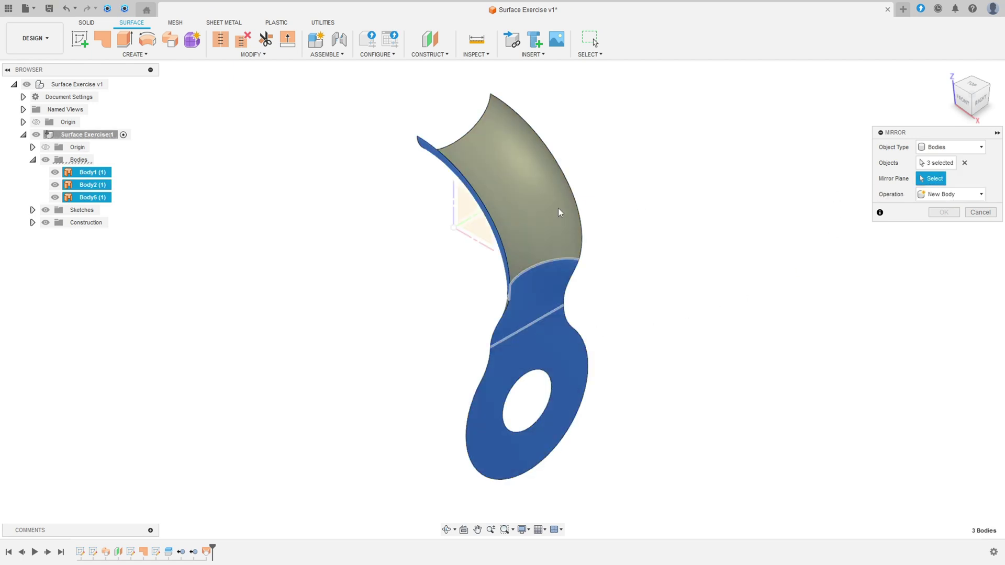
shift+middle_drag(481, 184, 568, 204)
click(577, 217)
shift+middle_drag(567, 242, 501, 297)
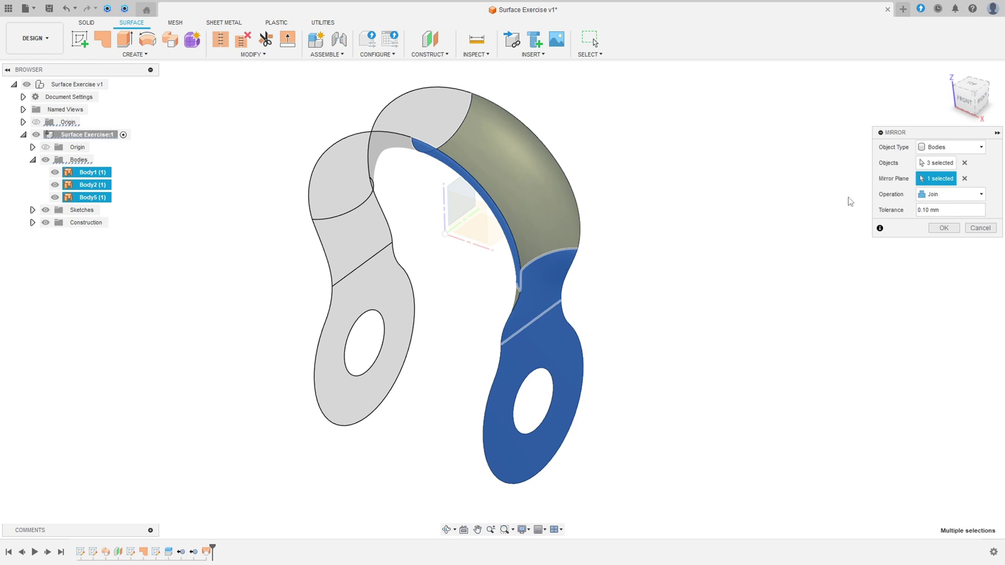
click(944, 196)
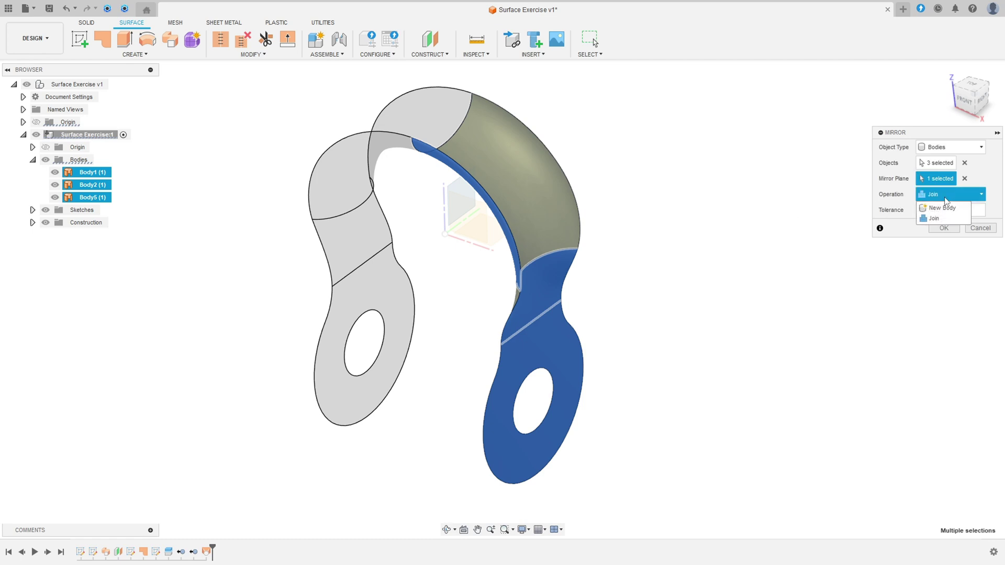
click(939, 208)
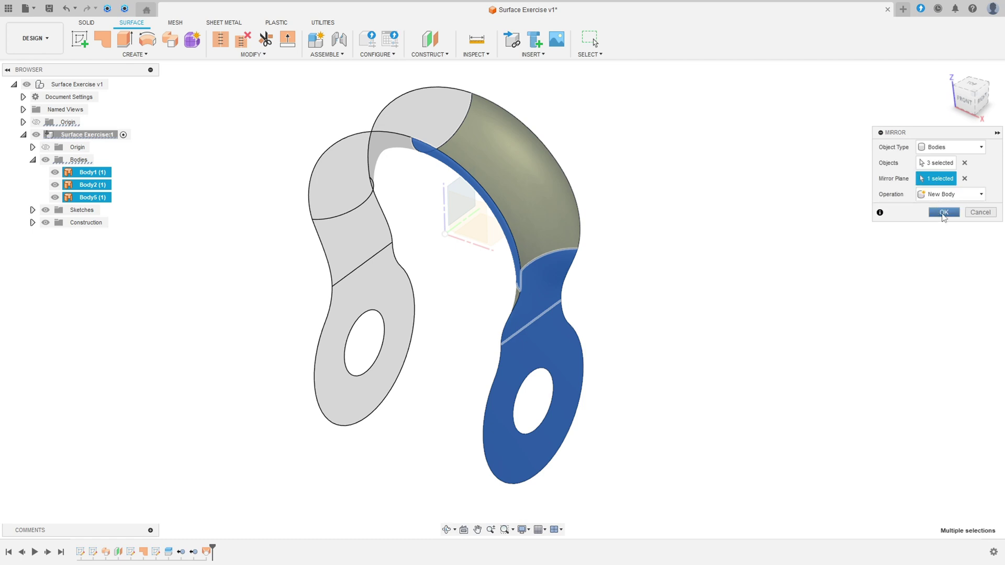
click(943, 213)
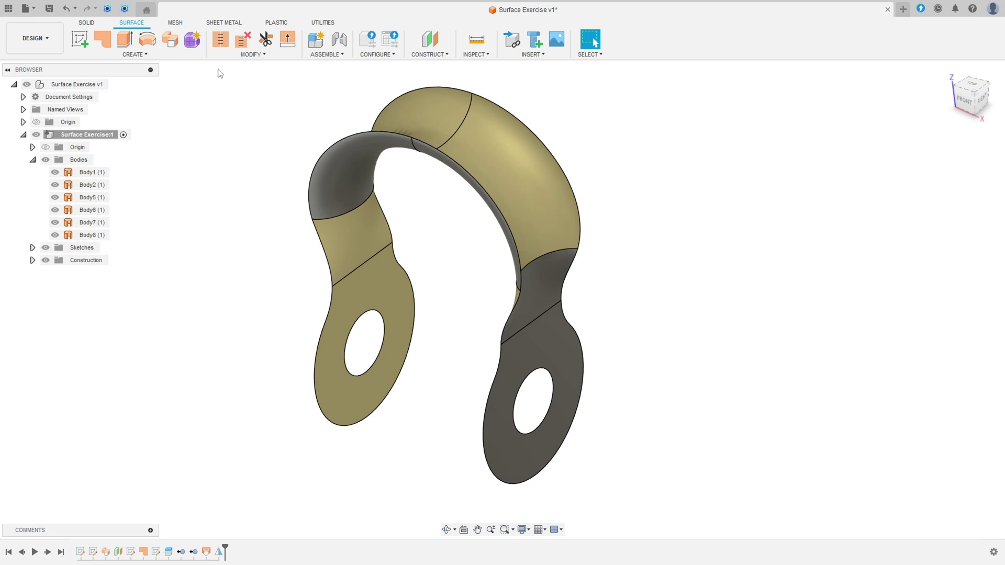
Stitch all six headband surface patches together into the single body Body9.
click(220, 42)
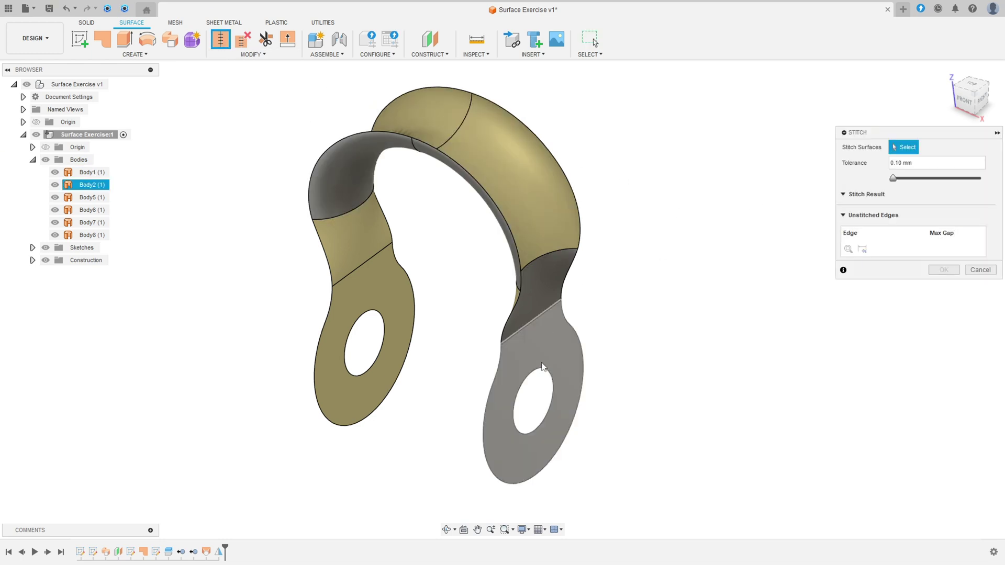
drag(542, 368, 424, 115)
click(367, 183)
click(388, 291)
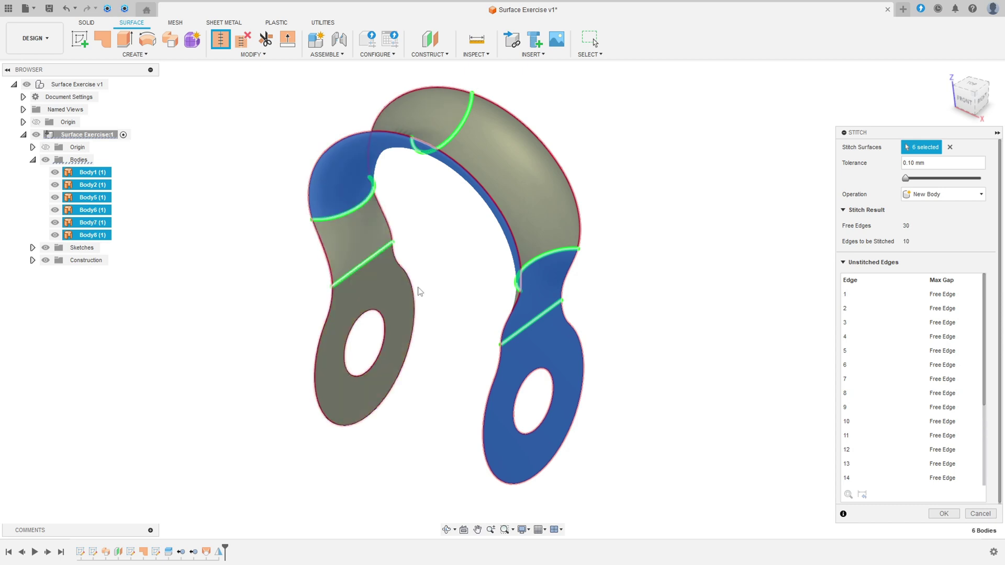
click(944, 514)
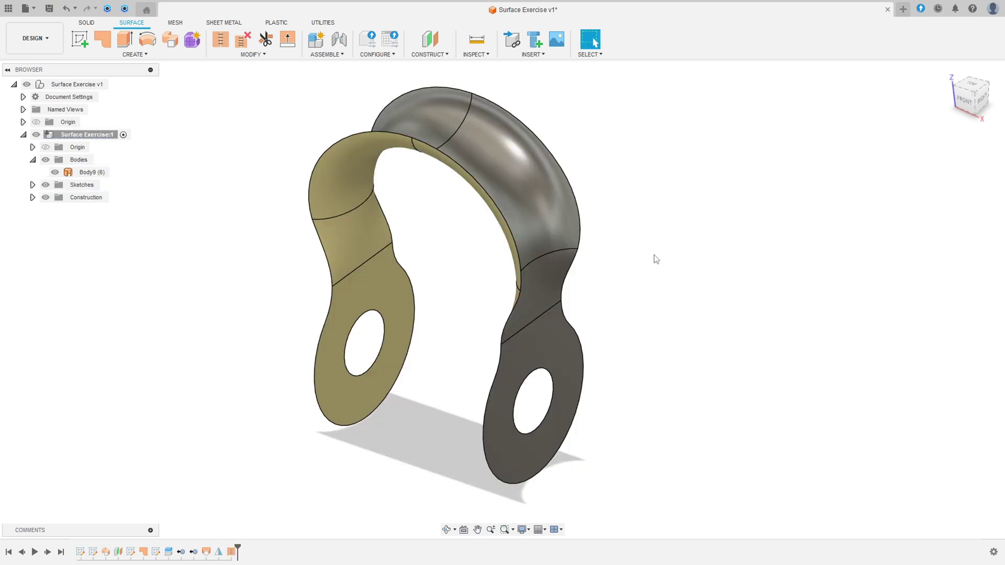
shift+middle_drag(639, 191, 314, 157)
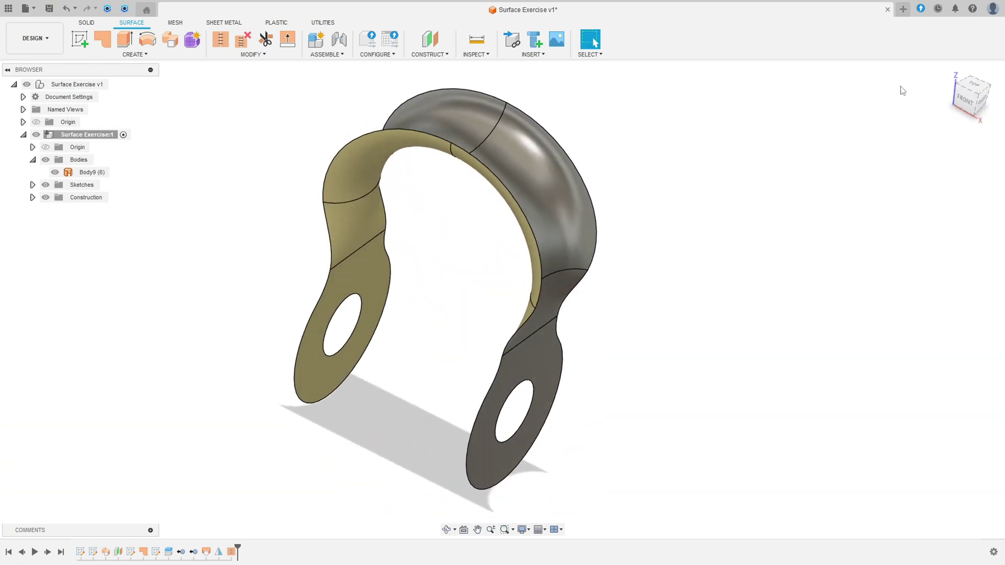
click(948, 71)
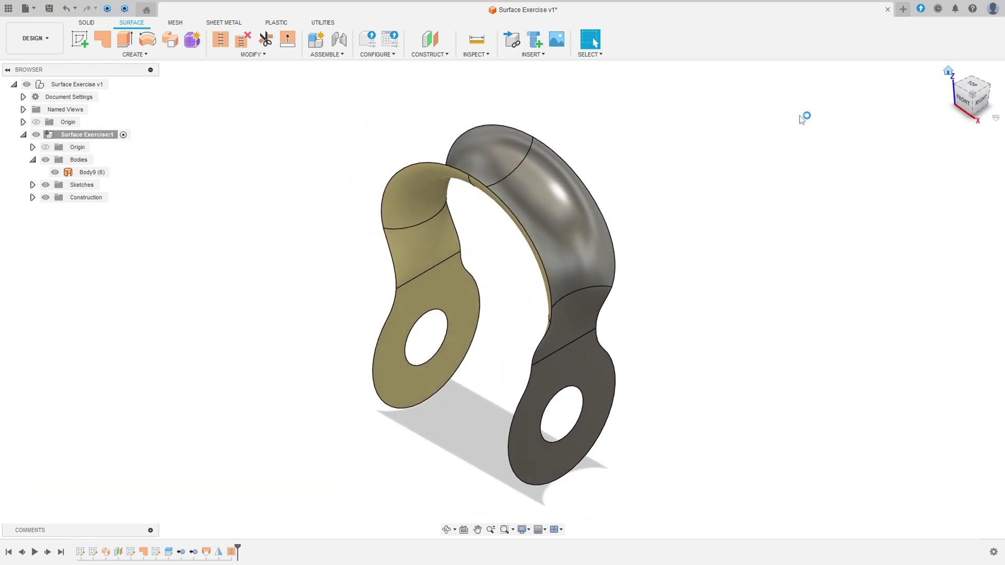
Thicken the stitched surface Body9 by 5 mm as a new solid body, Body10.
click(154, 58)
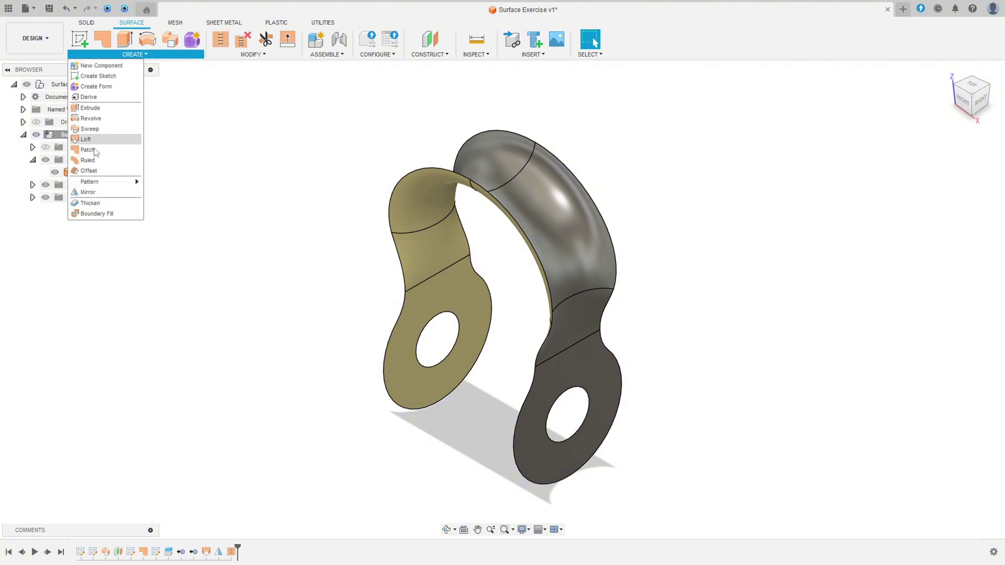
click(99, 205)
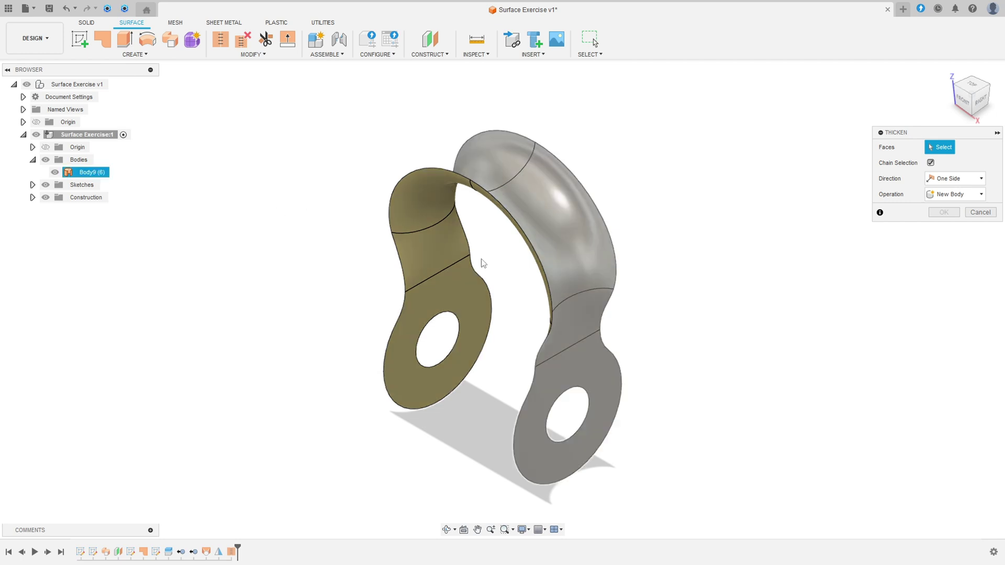
click(570, 356)
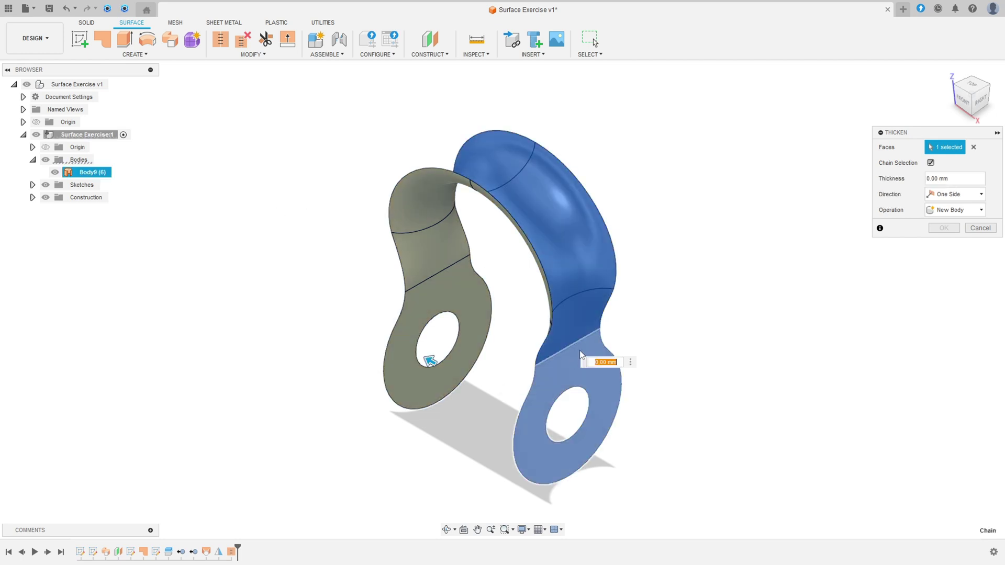
shift+middle_drag(649, 291, 670, 292)
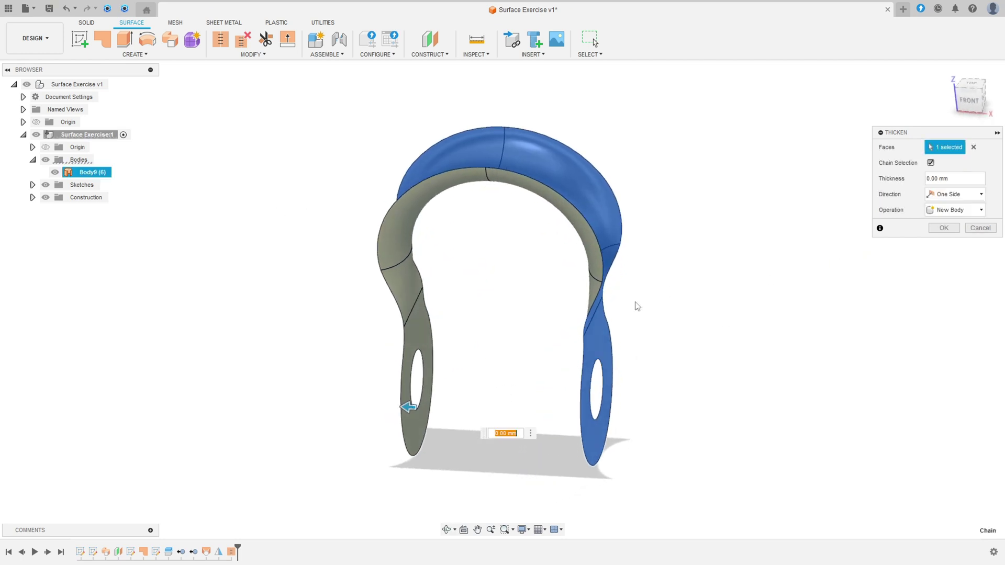
drag(396, 407, 392, 405)
shift+middle_drag(400, 330, 407, 368)
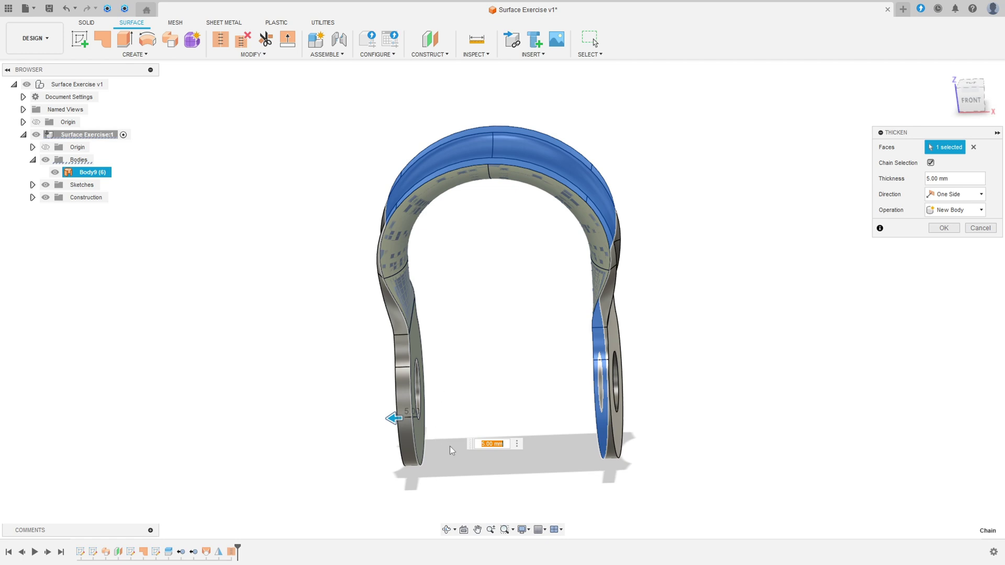
mouse_move(393, 419)
mouse_down()
mouse_move(411, 418)
mouse_move(369, 417)
mouse_move(437, 420)
mouse_move(377, 418)
mouse_up()
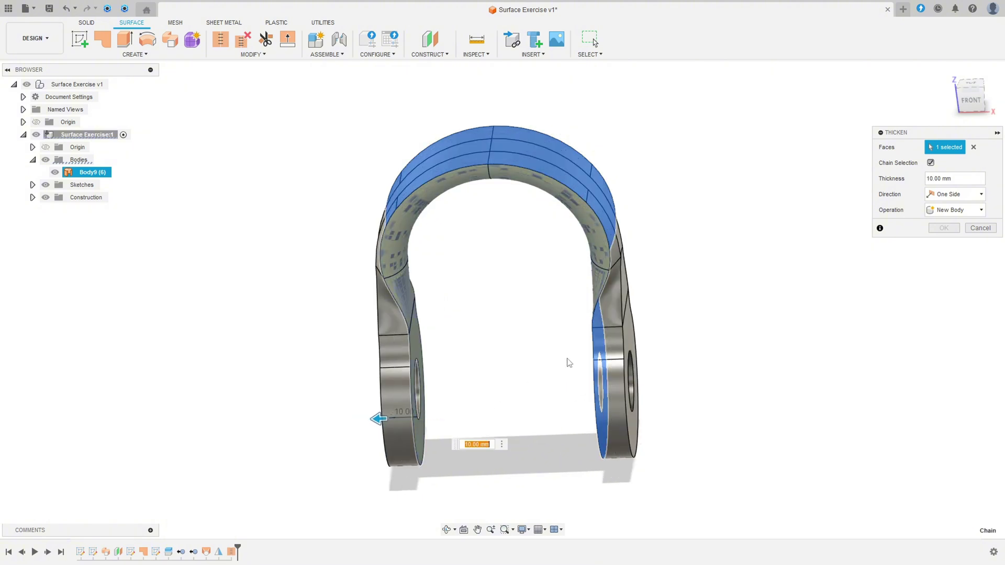
text(5)
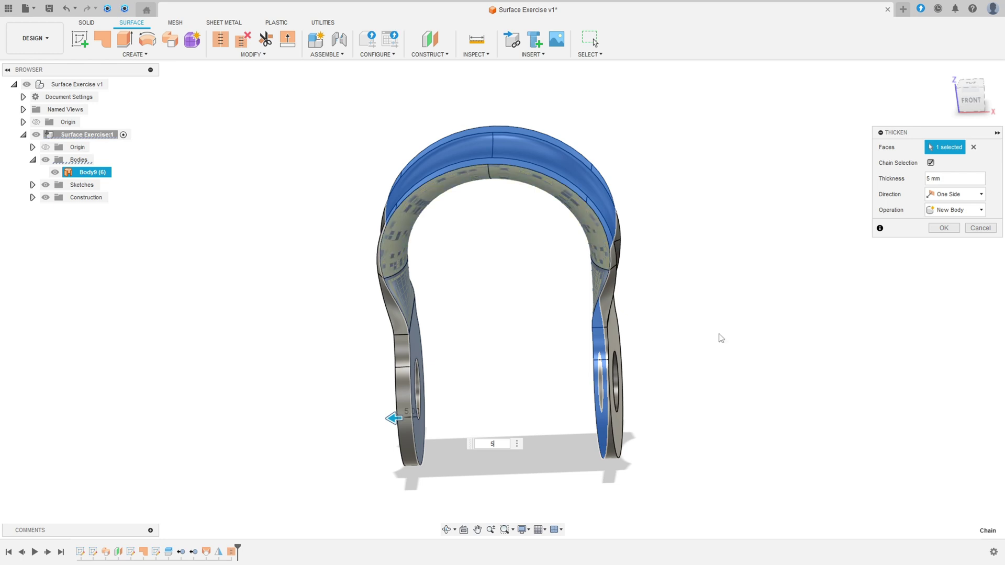
click(955, 233)
shift+middle_drag(714, 276, 324, 268)
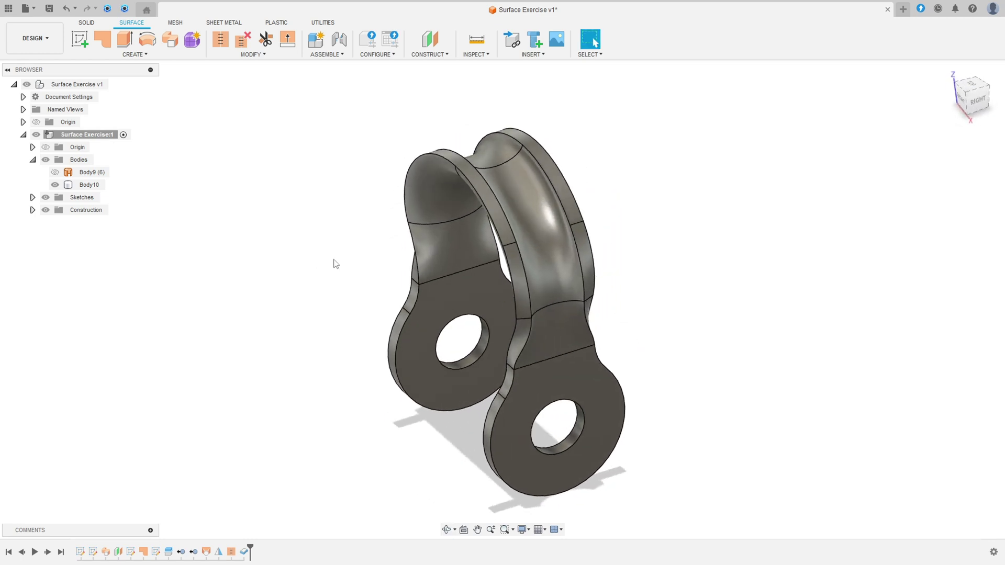
Fillet the four rim edges of both ear-lug holes with a 1 mm radius.
click(87, 23)
click(243, 39)
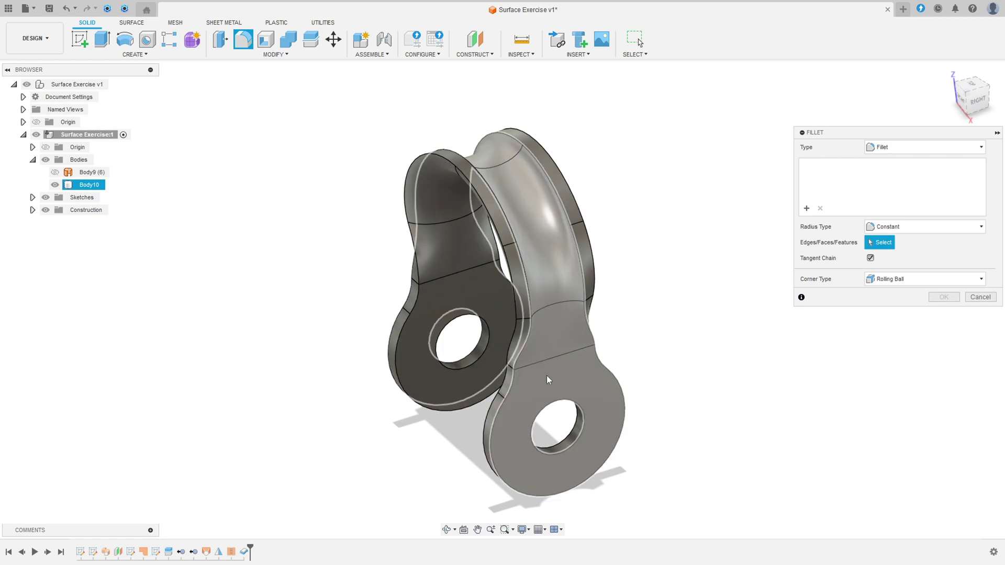
click(582, 408)
click(576, 434)
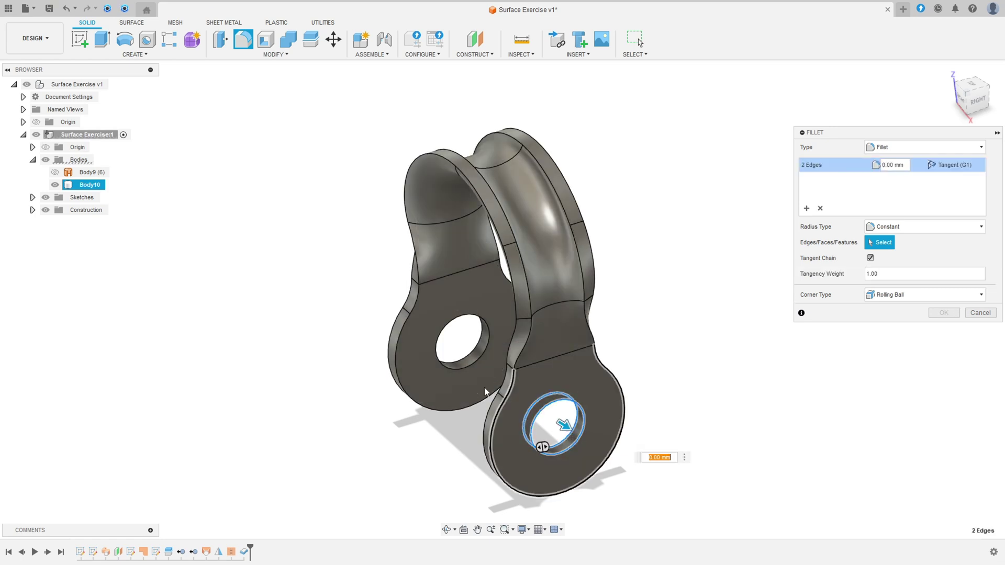
click(470, 361)
click(468, 363)
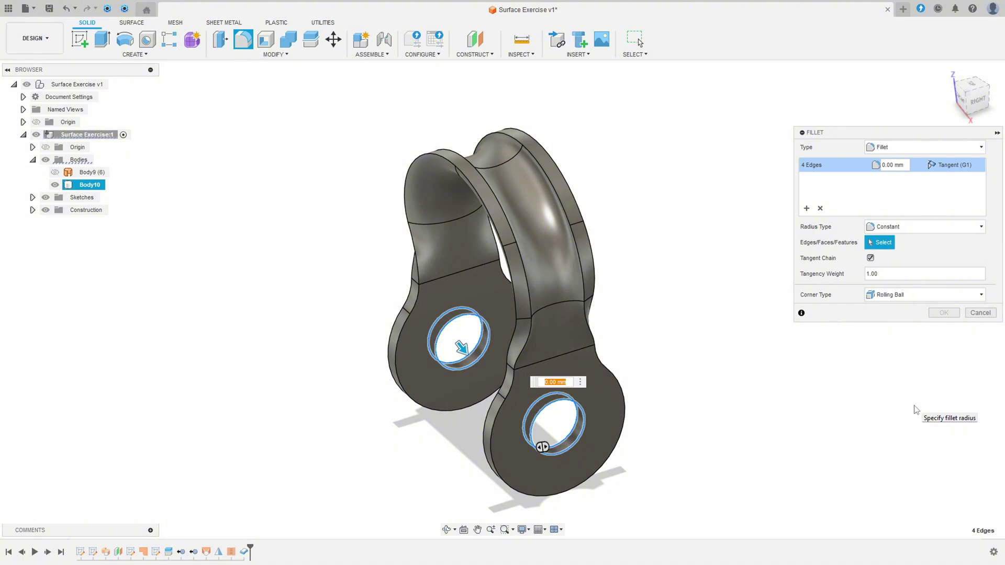
text(1)
key(Return)
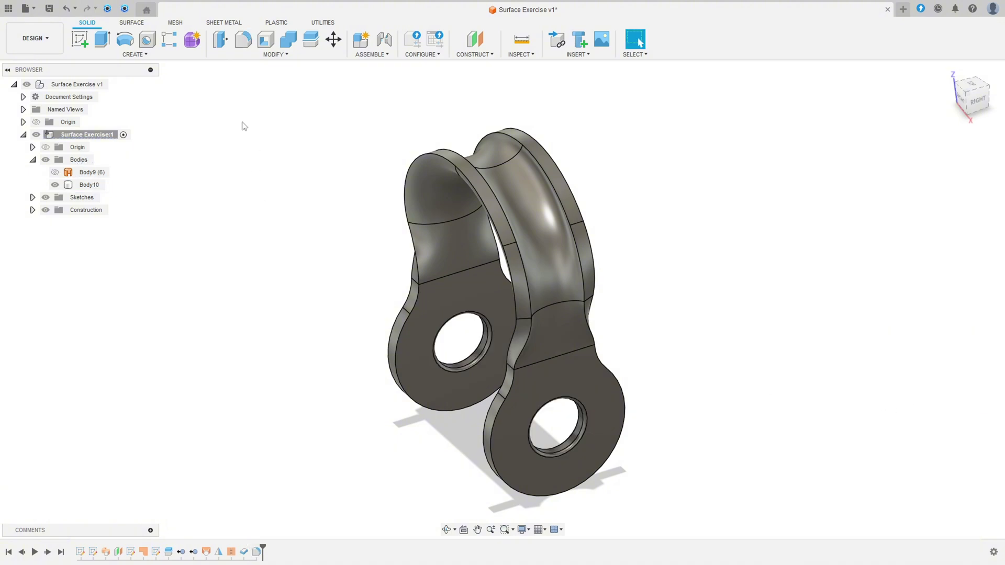
click(243, 42)
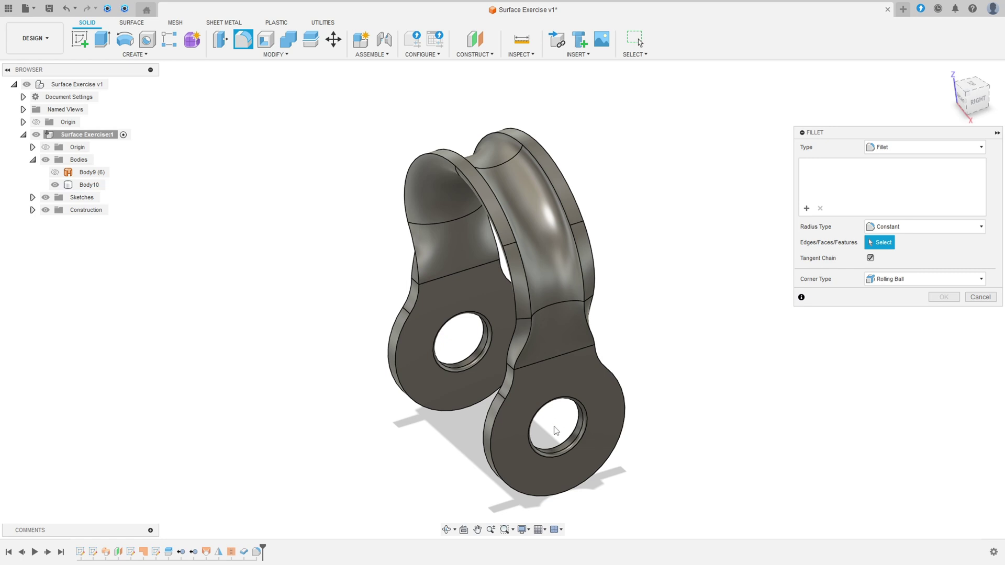
Select all outer and inner edge chains of the headband, front and back, for filleting.
click(505, 412)
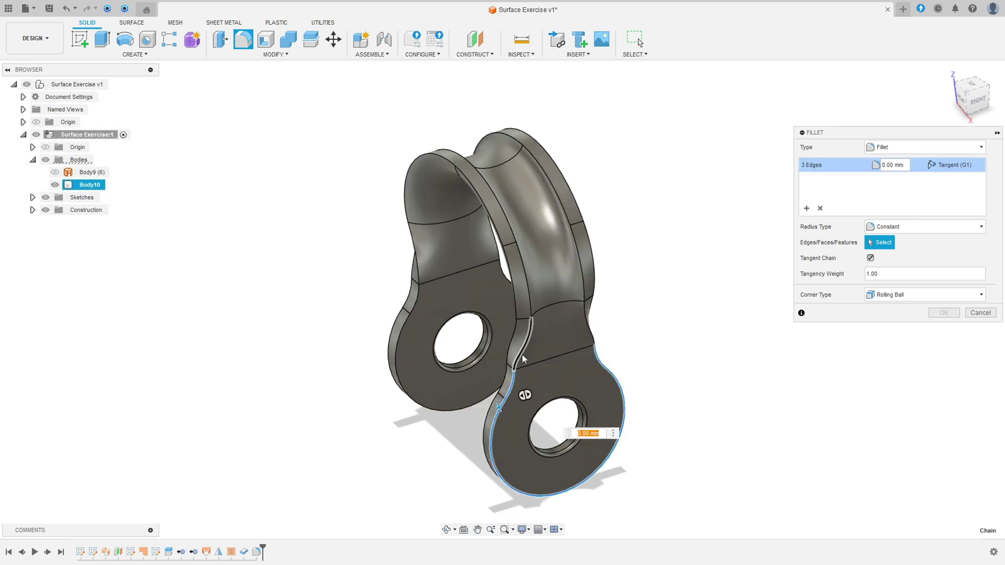
click(517, 340)
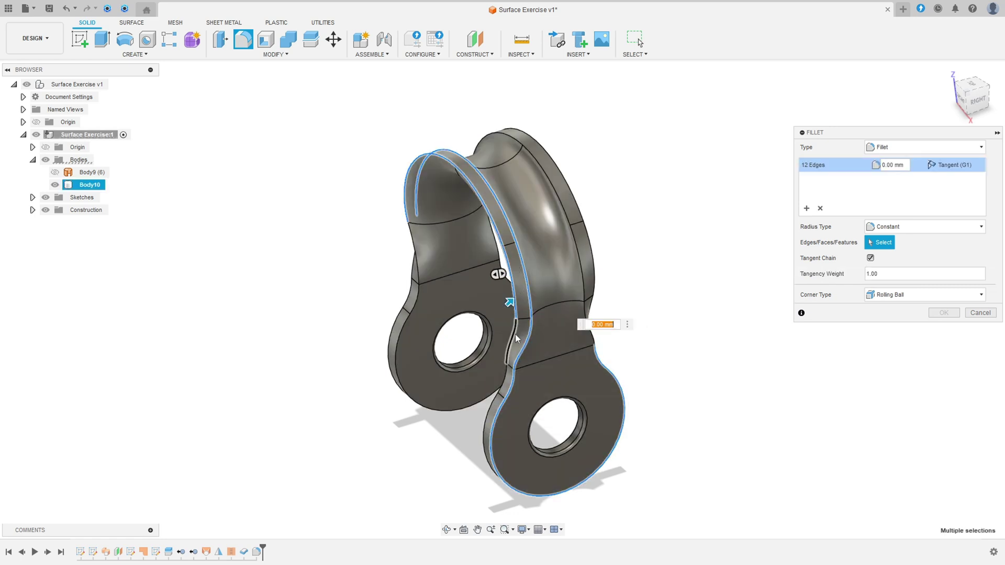
click(587, 335)
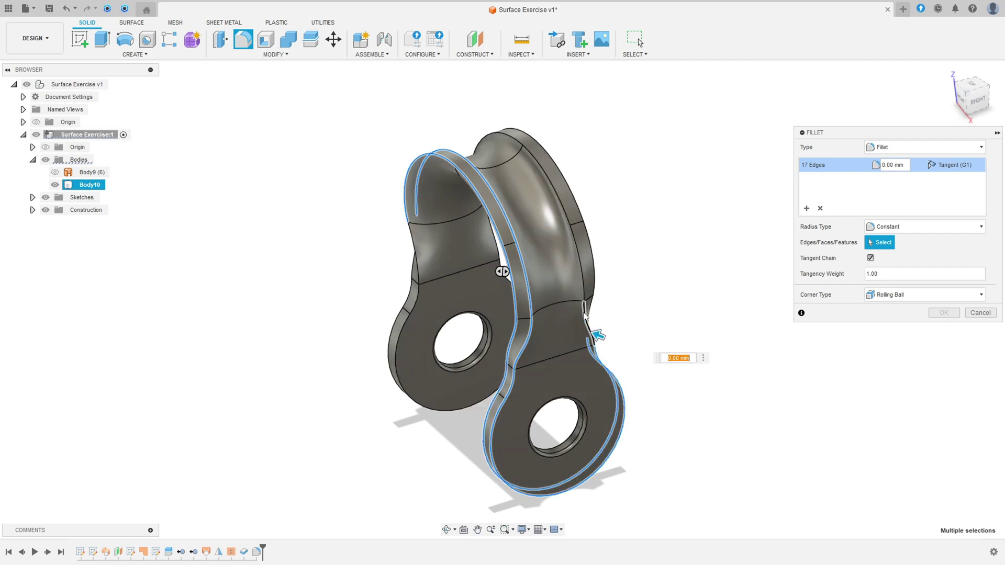
click(584, 317)
shift+middle_drag(709, 294, 460, 345)
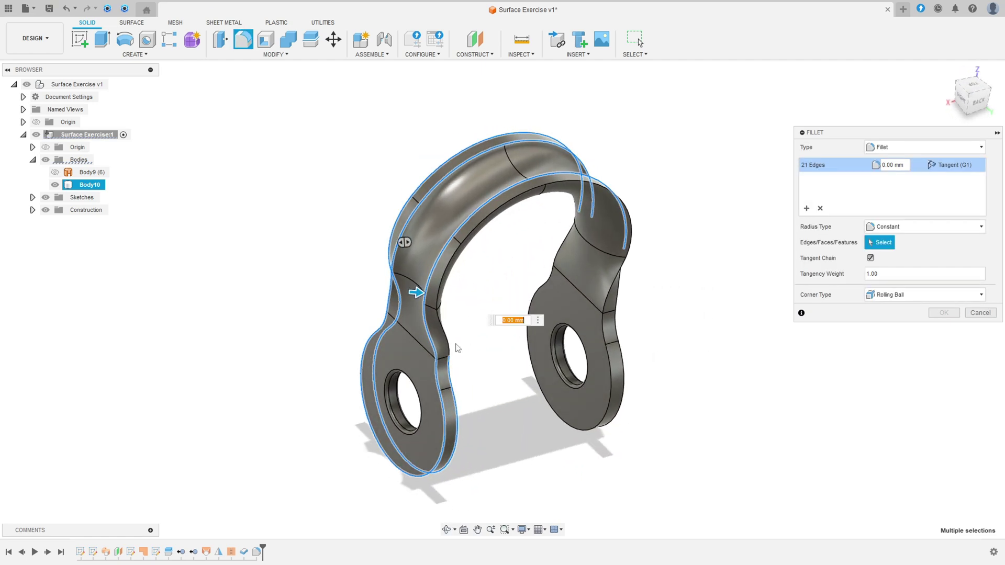
click(450, 346)
click(623, 259)
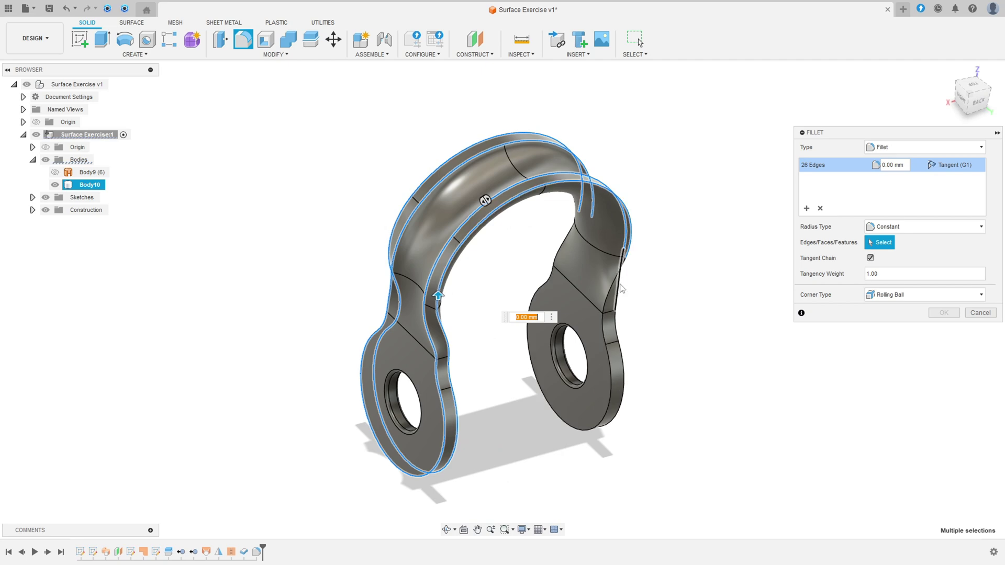
click(618, 293)
click(619, 301)
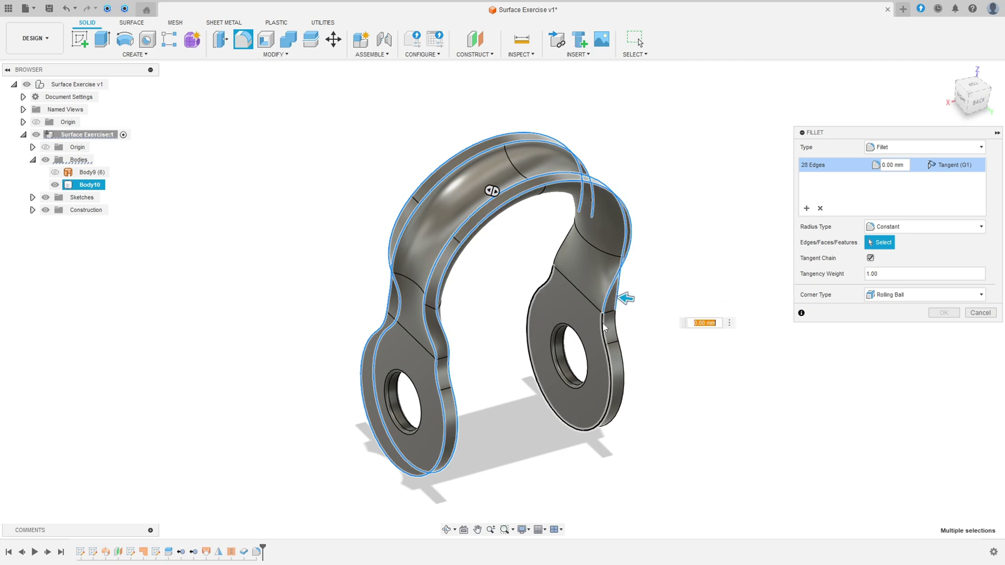
shift+middle_drag(688, 246, 433, 350)
click(433, 350)
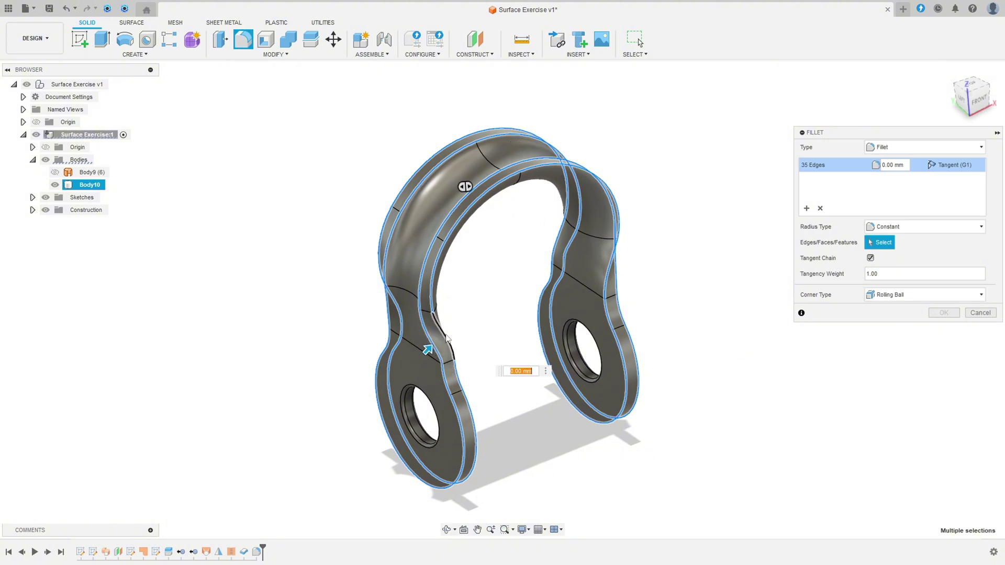
Set the fillet radius to 1 mm and apply it to all 36 edges.
click(948, 70)
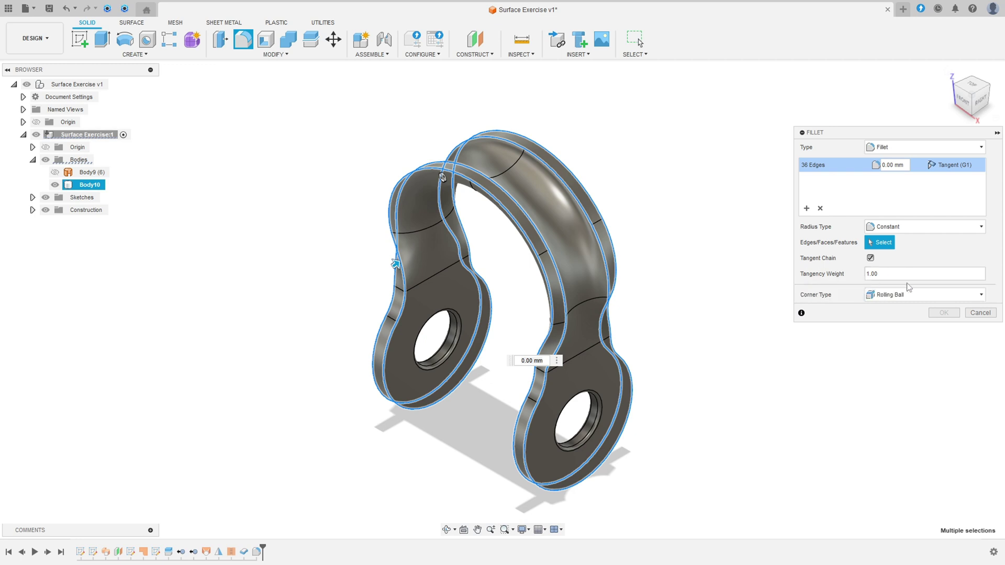
click(892, 165)
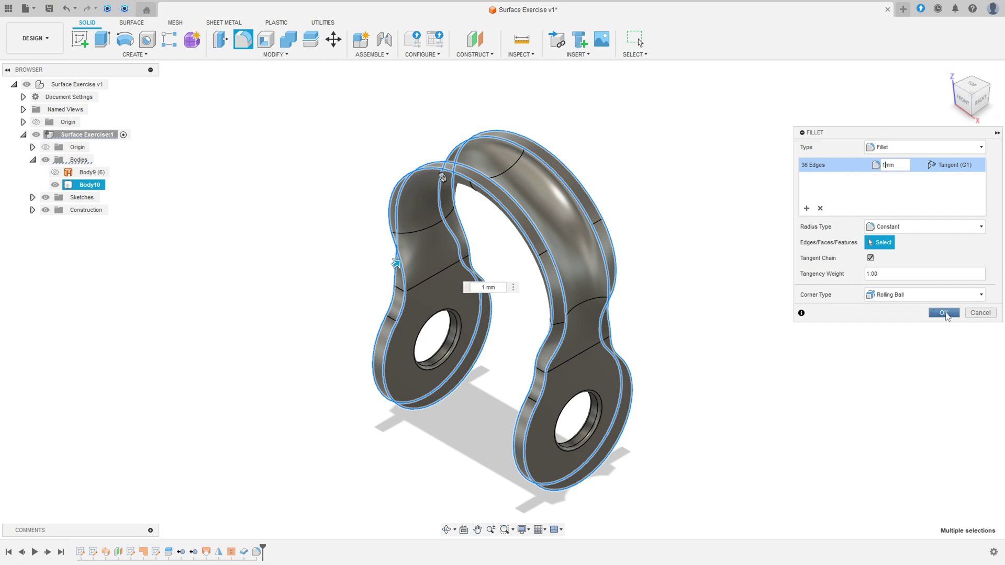
click(945, 313)
shift+middle_drag(771, 305, 642, 288)
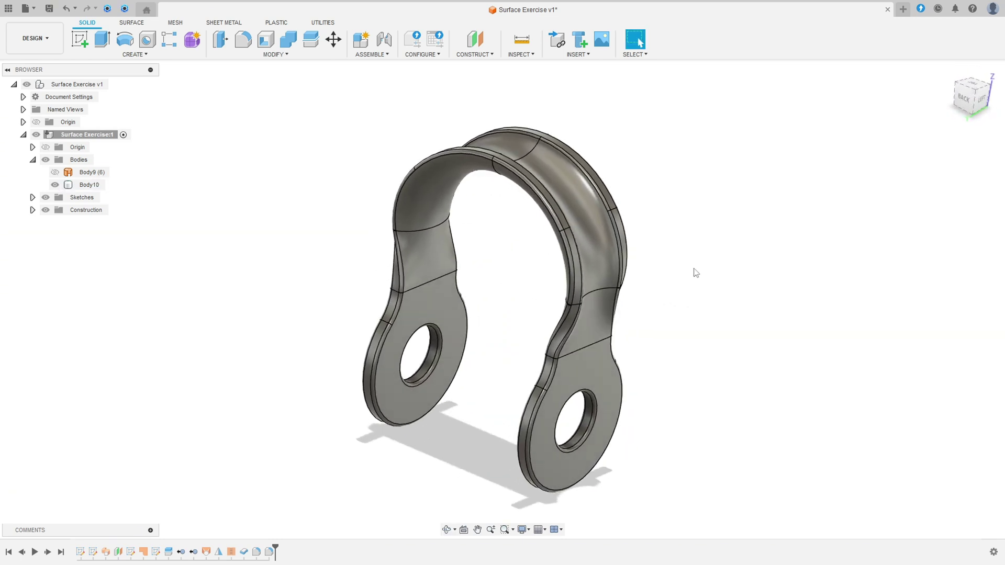
Paint the headband's outer faces red and its inner faces black with enamel appearances.
key(a)
mouse_move(817, 355)
mouse_down()
mouse_move(586, 325)
mouse_move(674, 167)
mouse_up()
shift+middle_drag(673, 167, 636, 251)
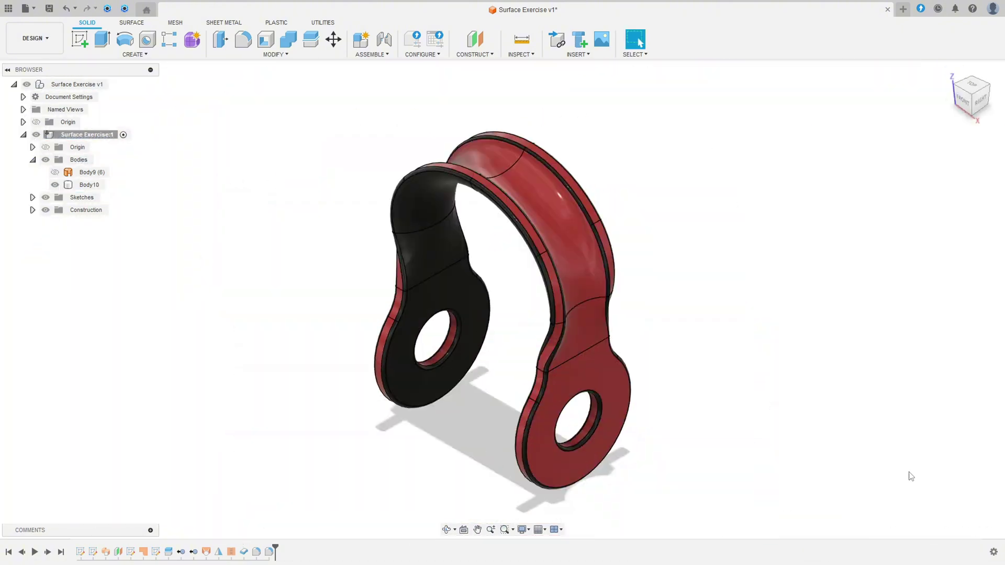
shift+middle_drag(719, 310, 643, 299)
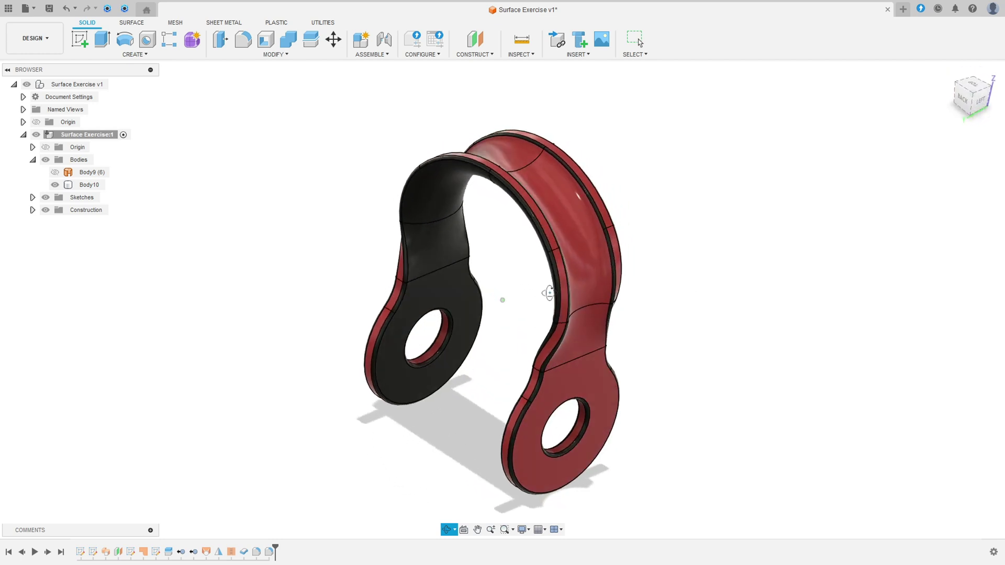